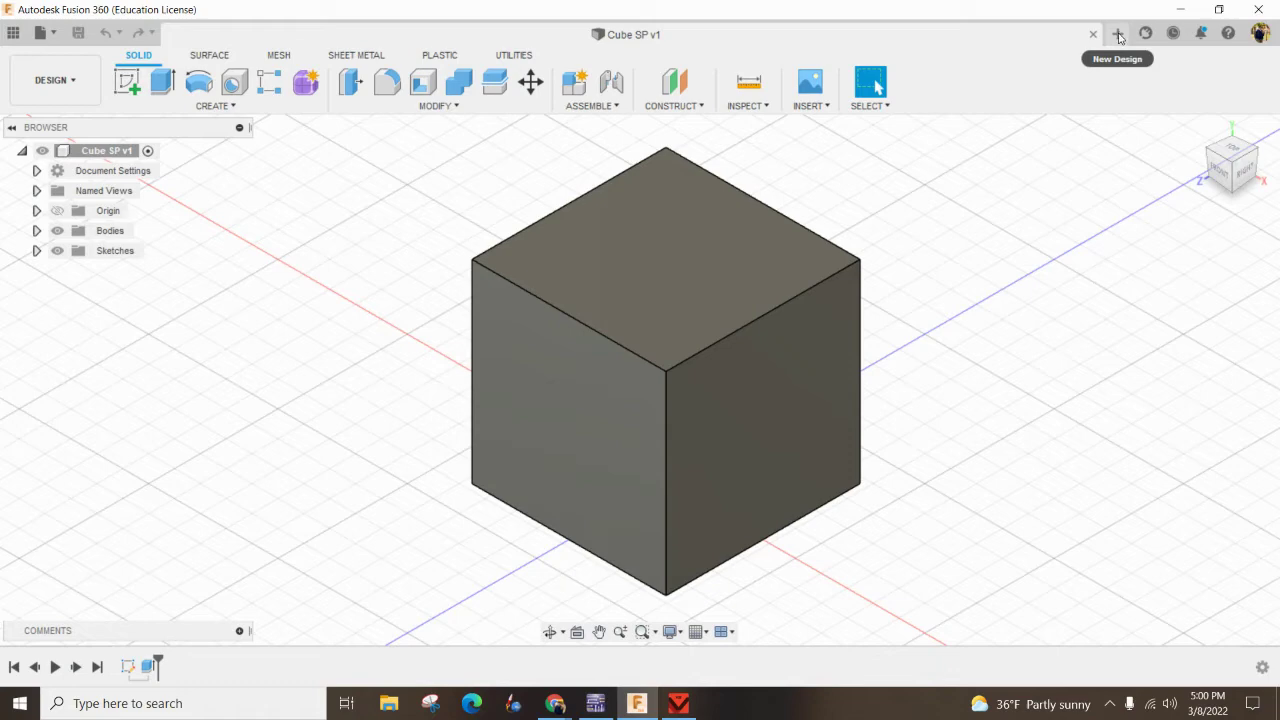
Start a new empty design and leave its default name unchanged
{"action": "left_click", "coordinate": [1118, 34]}
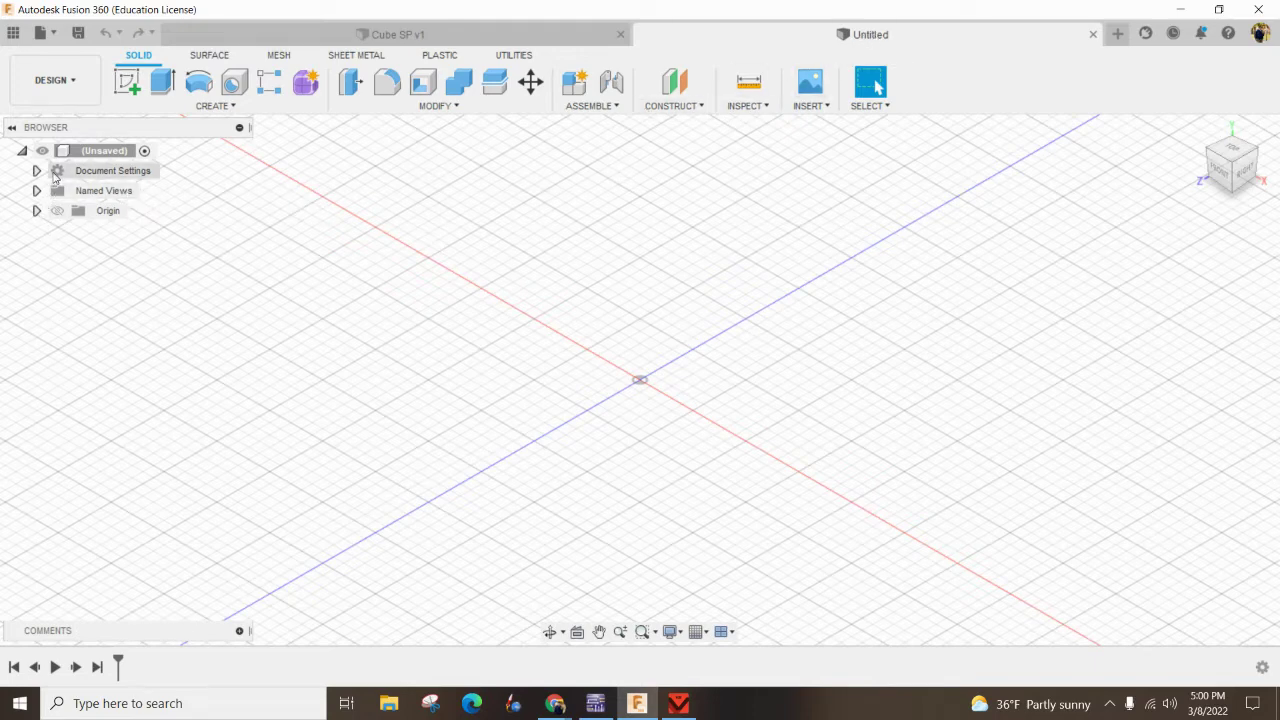
{"action": "double_click", "coordinate": [105, 152]}
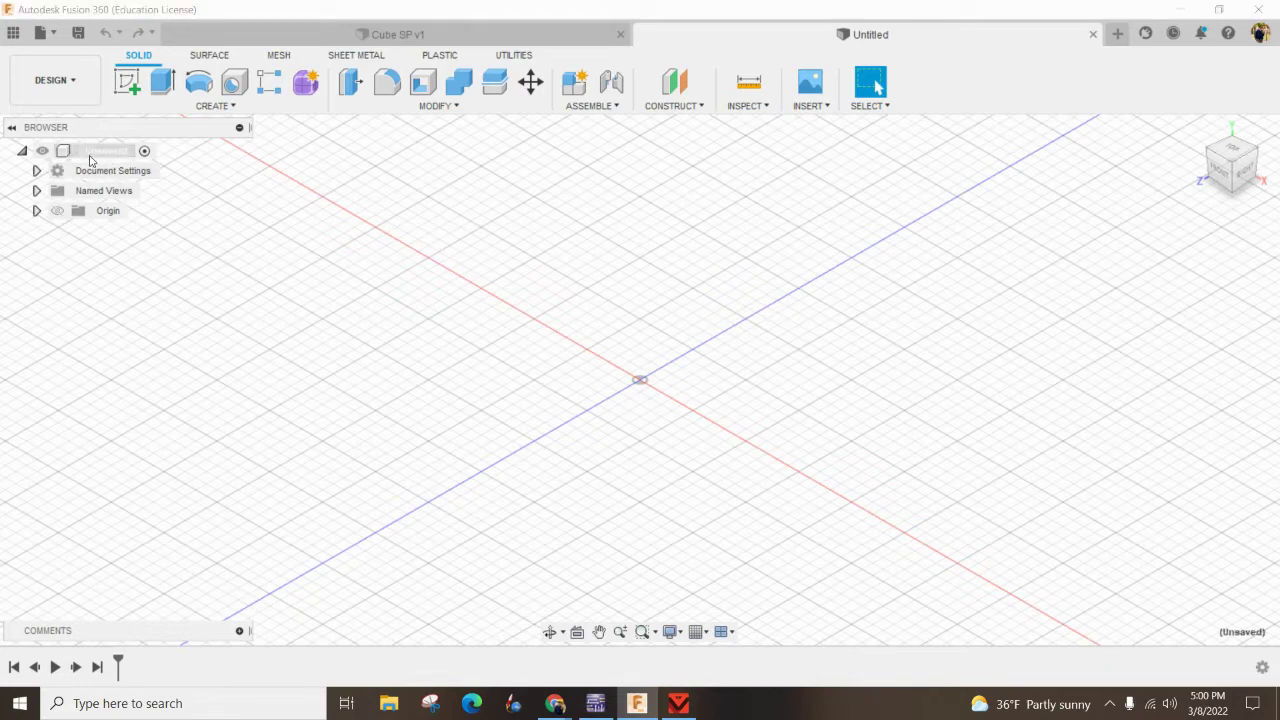
{"action": "key", "text": "Return"}
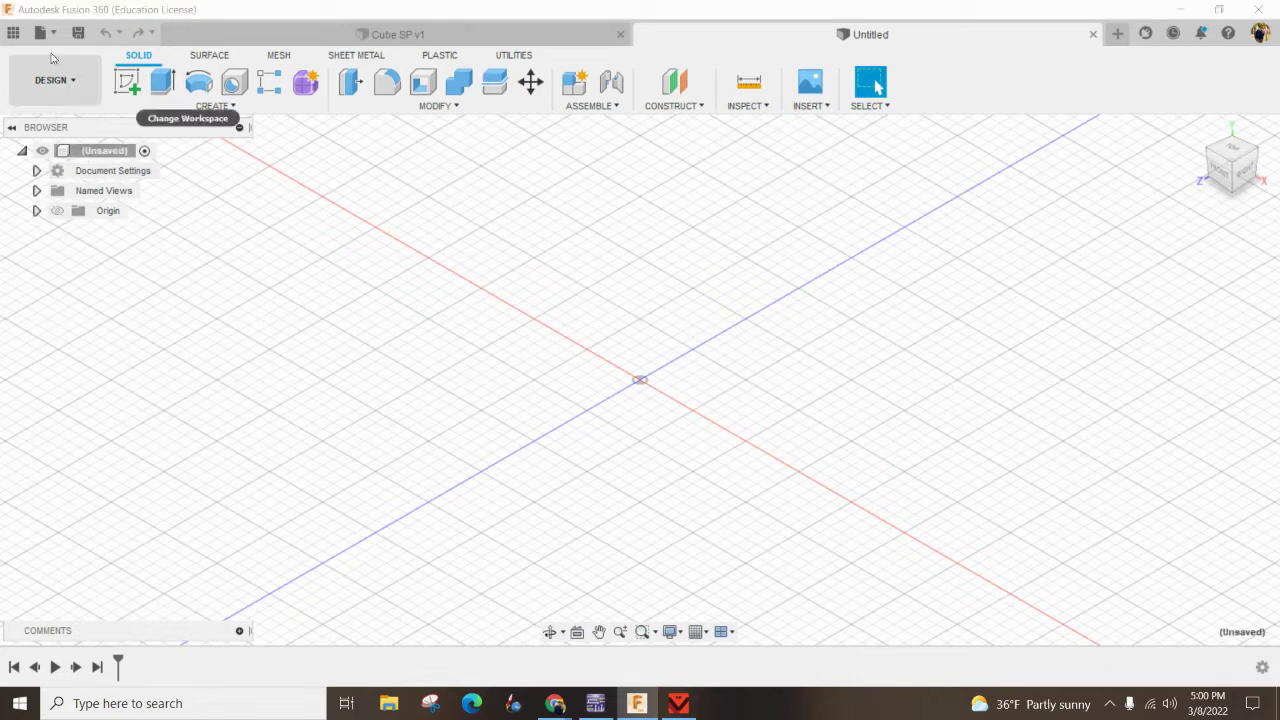
Set the document unit type to Inch in Document Settings
{"action": "left_click", "coordinate": [37, 172]}
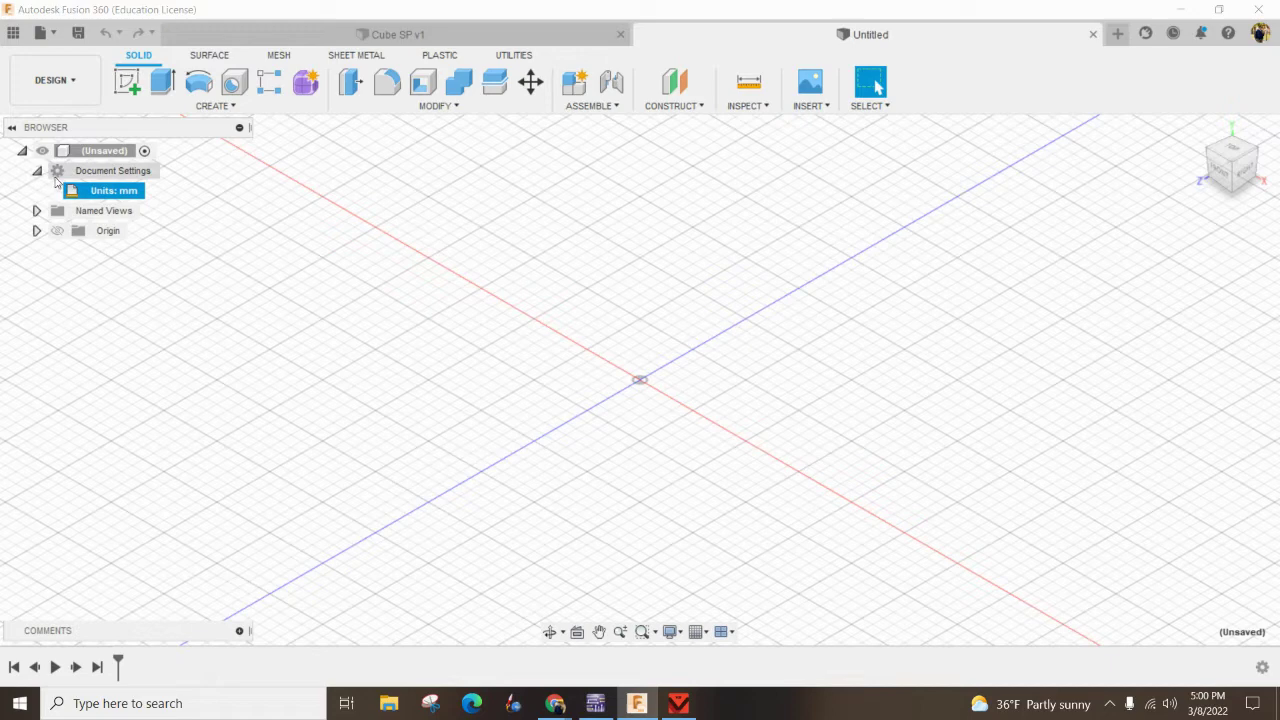
{"action": "left_click", "coordinate": [154, 191]}
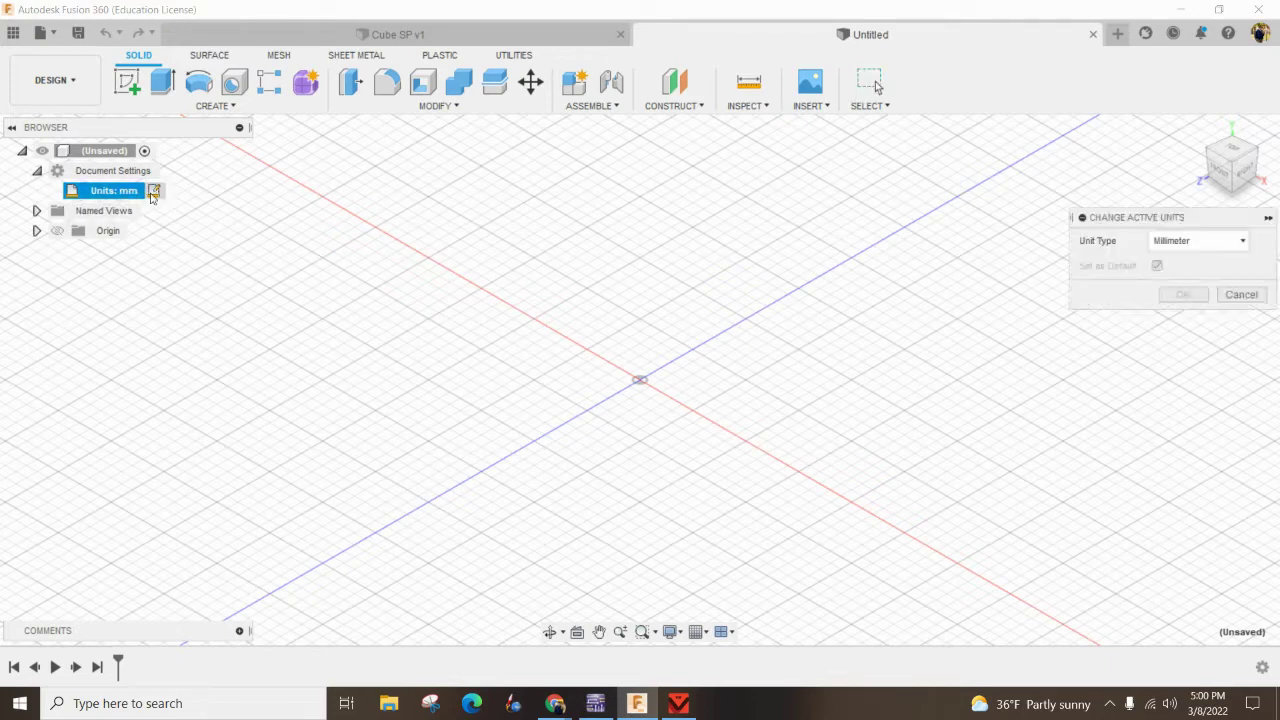
{"action": "left_click", "coordinate": [1240, 241]}
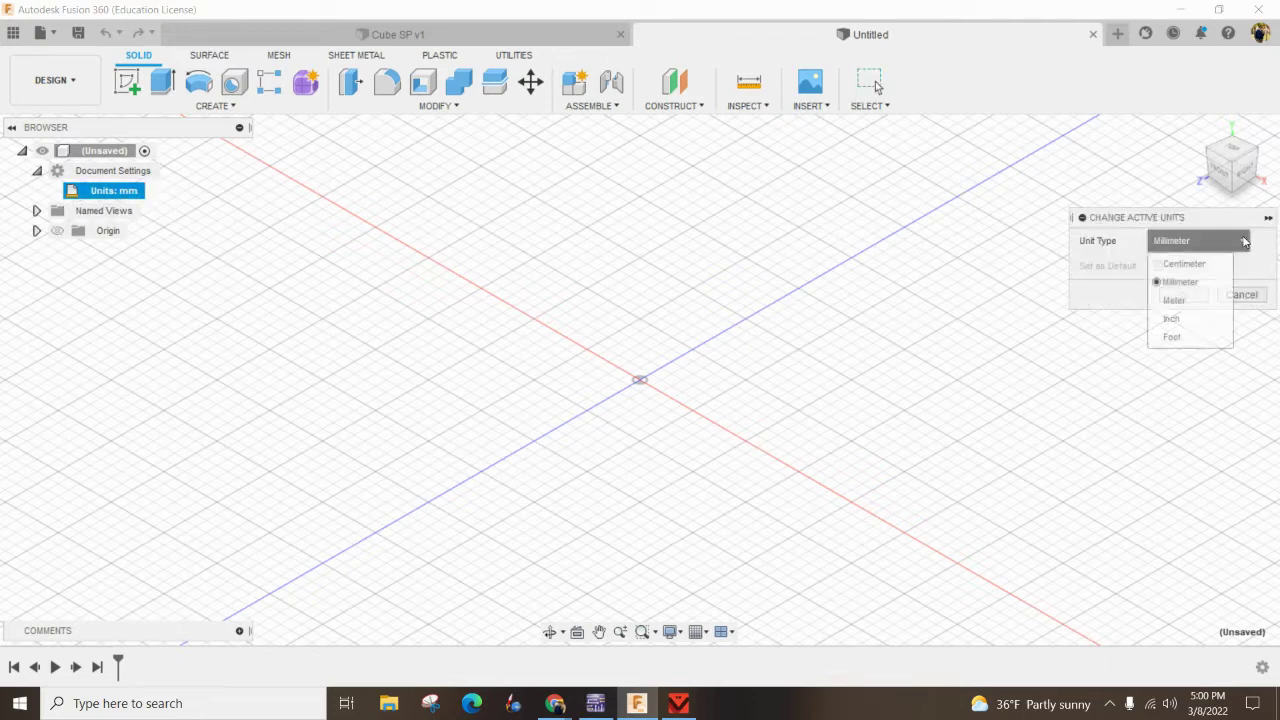
{"action": "left_click", "coordinate": [1189, 319]}
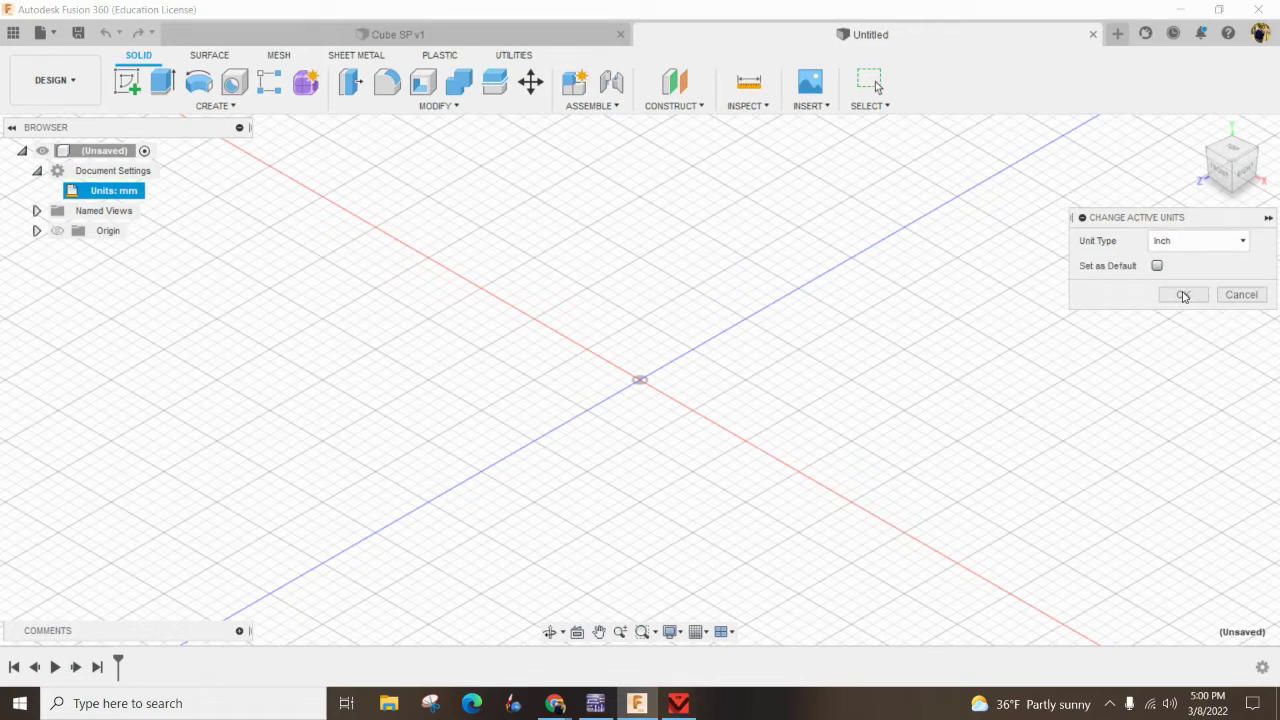
{"action": "left_click", "coordinate": [1183, 295]}
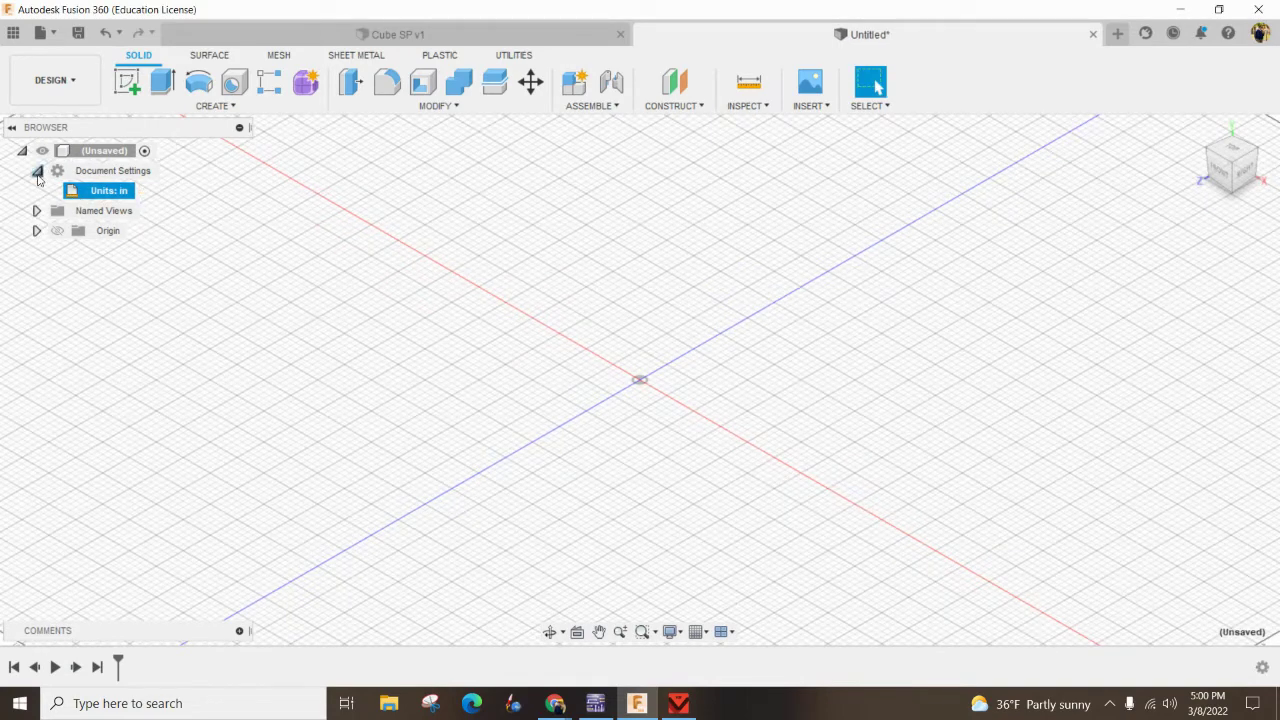
Save the design as '2x4 sp' in the Practice folder
{"action": "left_click", "coordinate": [38, 172]}
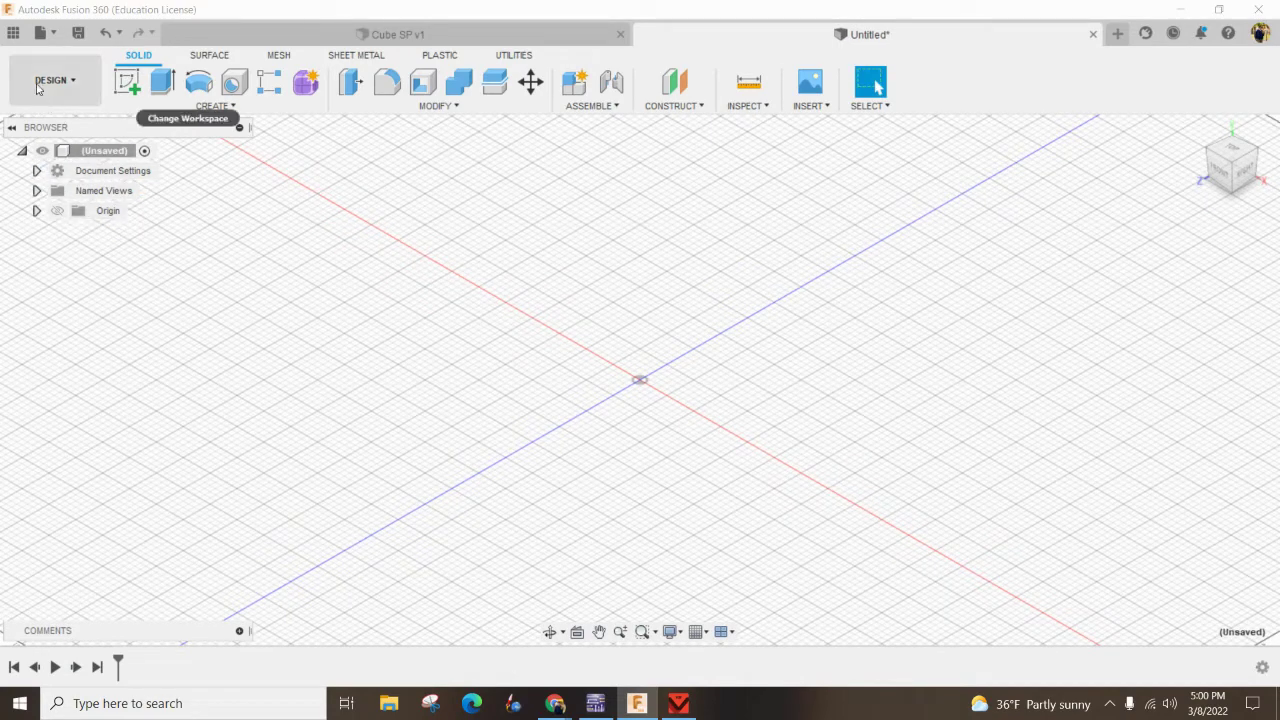
{"action": "left_click", "coordinate": [41, 34]}
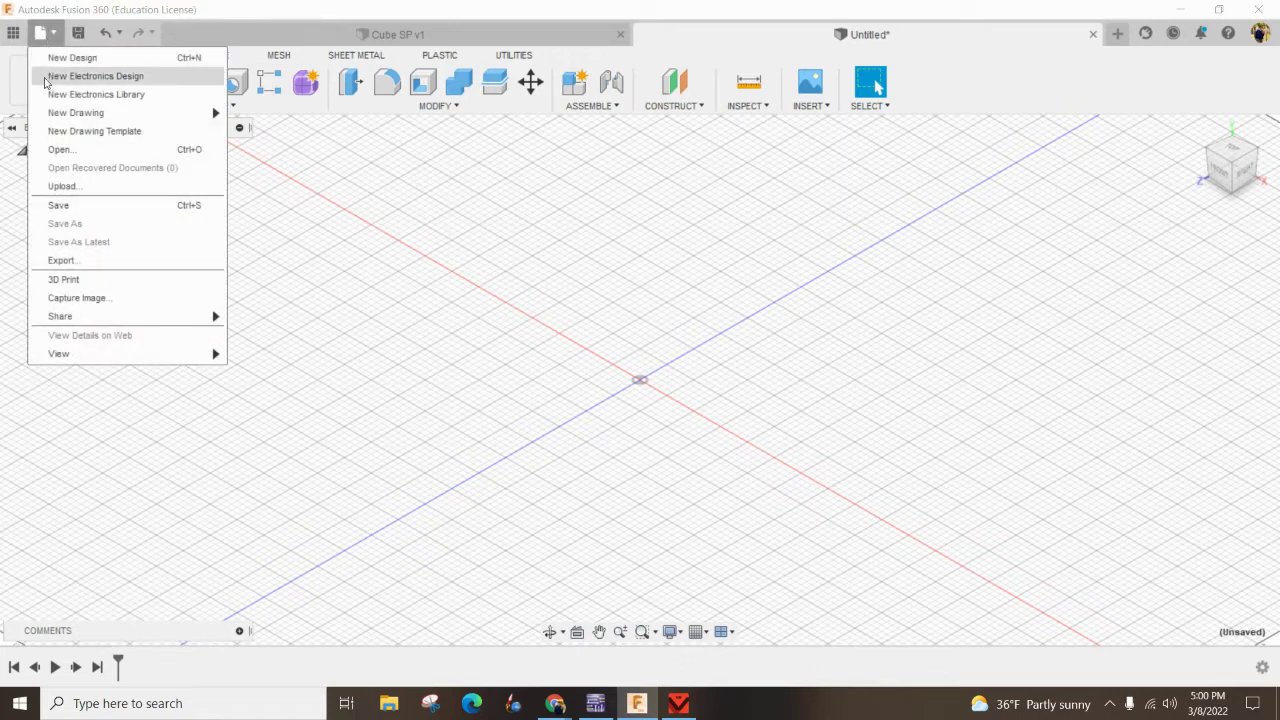
{"action": "left_click", "coordinate": [58, 205]}
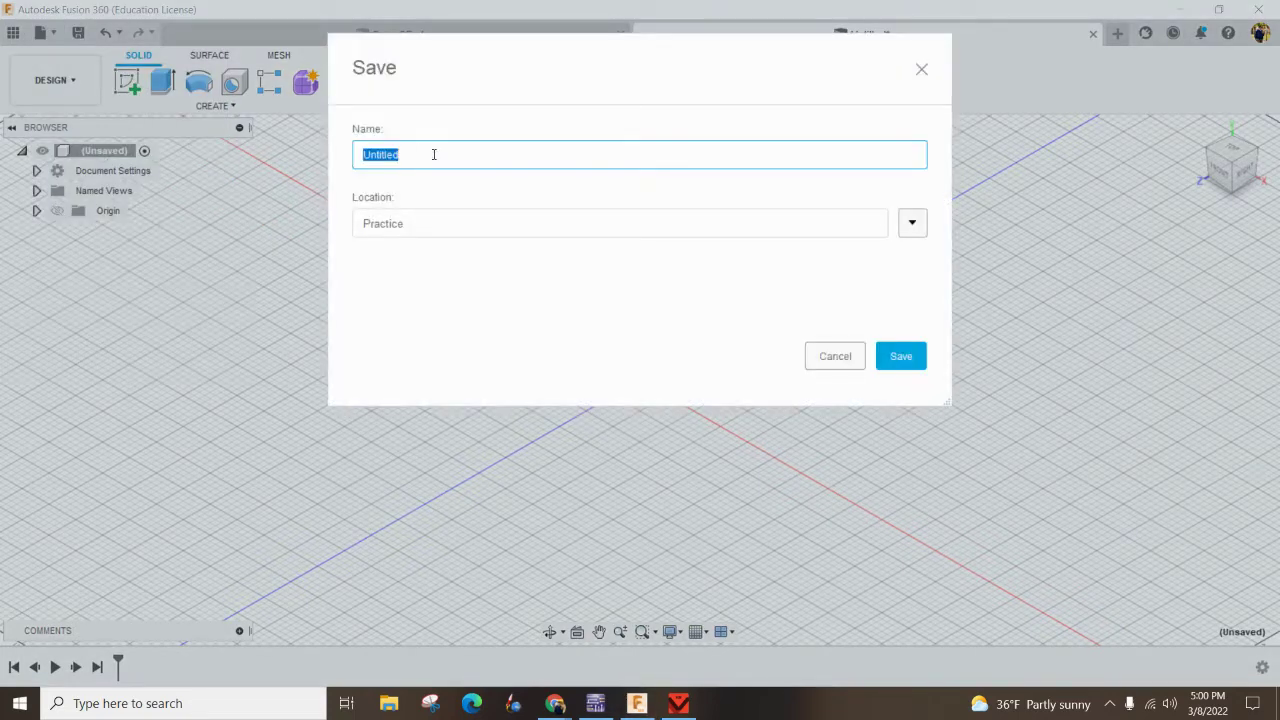
{"action": "type", "text": "2x4 sp"}
{"action": "left_click", "coordinate": [900, 357]}
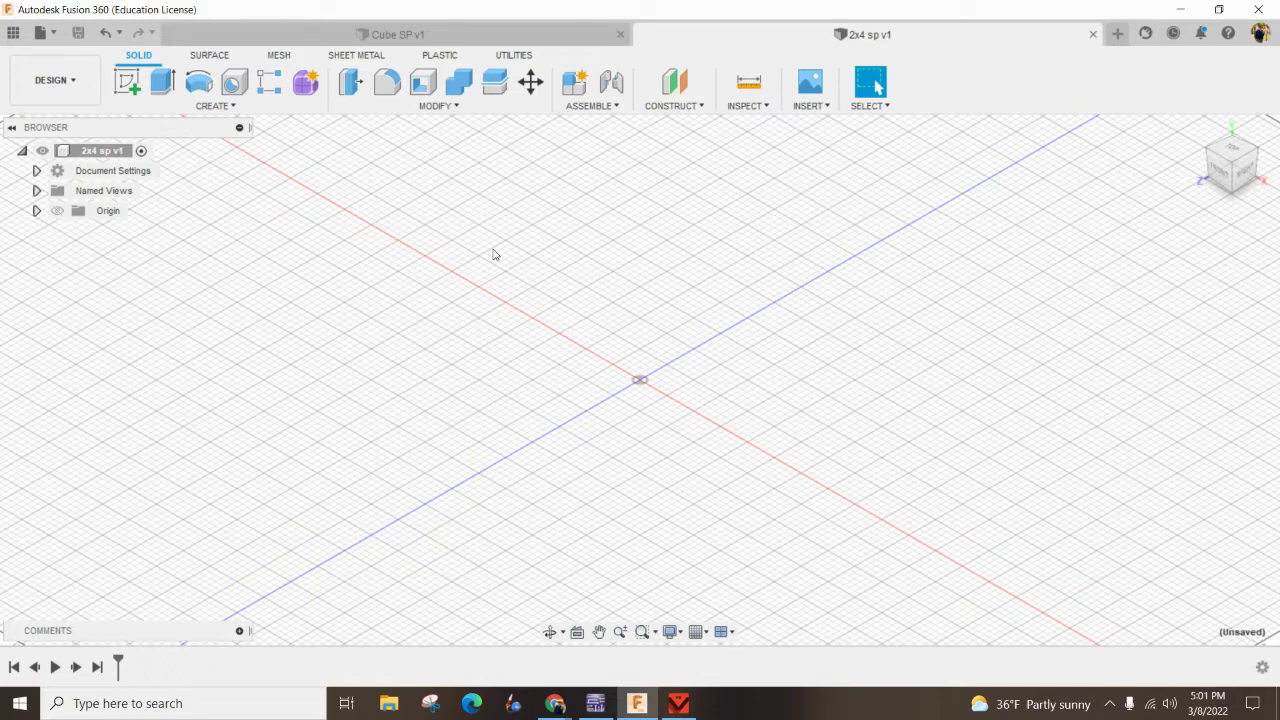
On the XY front plane, draw a 4 by 2 inch two-point rectangle from the origin
{"action": "left_click", "coordinate": [128, 84]}
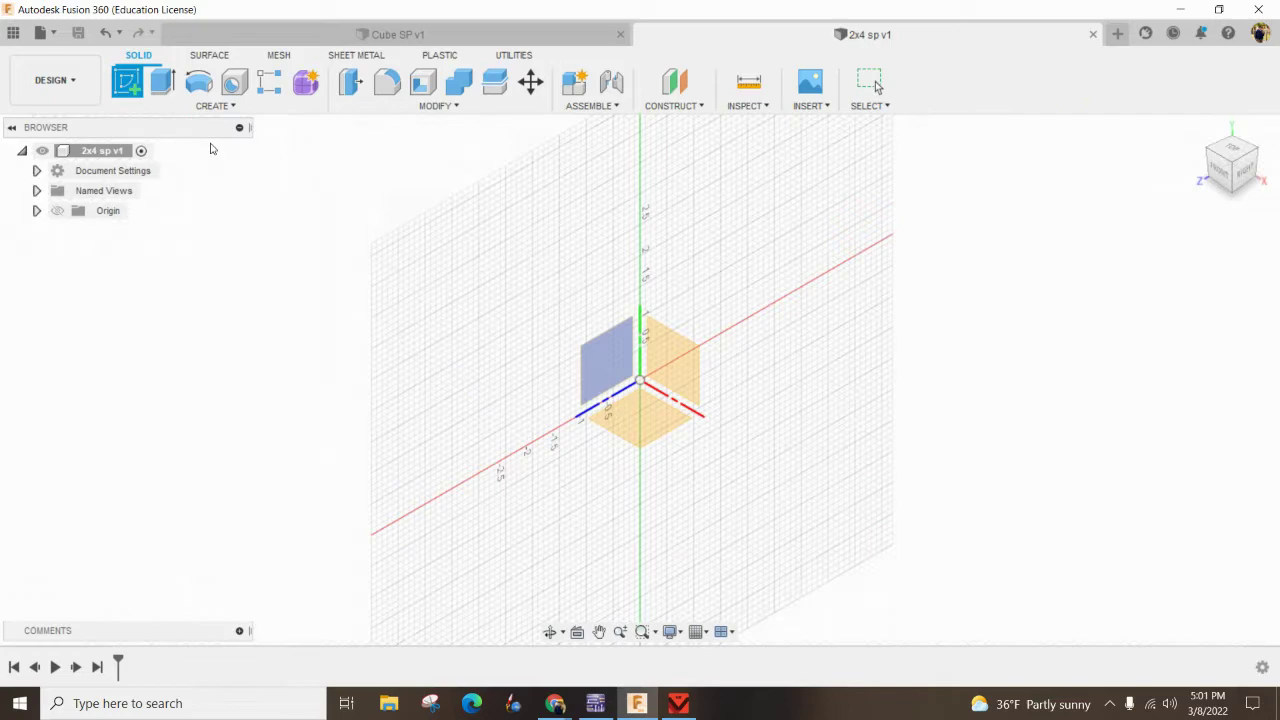
{"action": "left_click", "coordinate": [663, 362]}
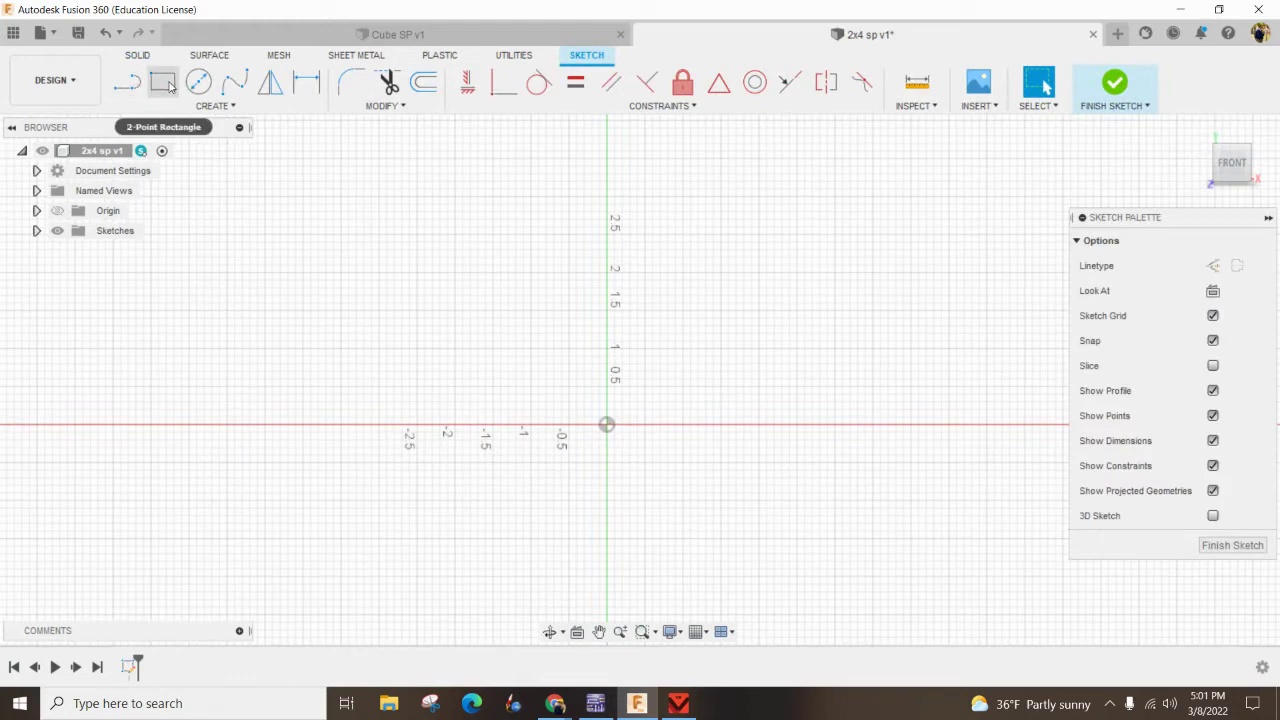
{"action": "left_click", "coordinate": [162, 82]}
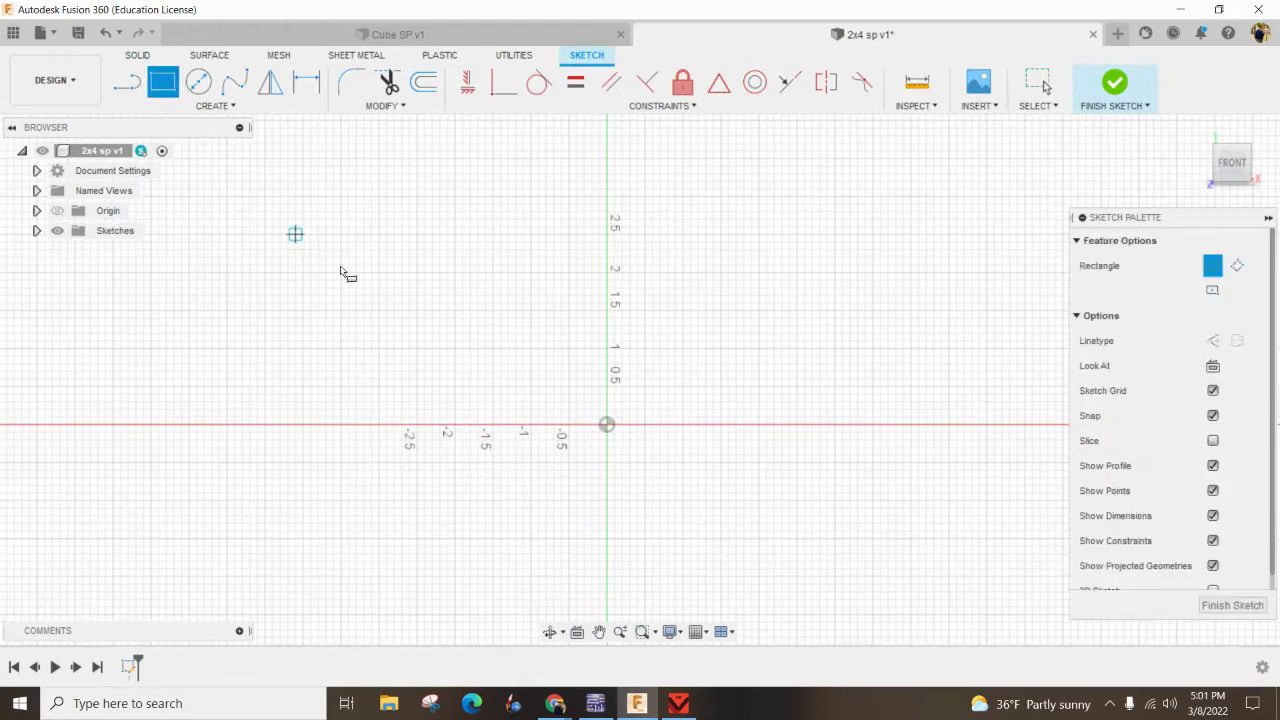
{"action": "left_click", "coordinate": [607, 425]}
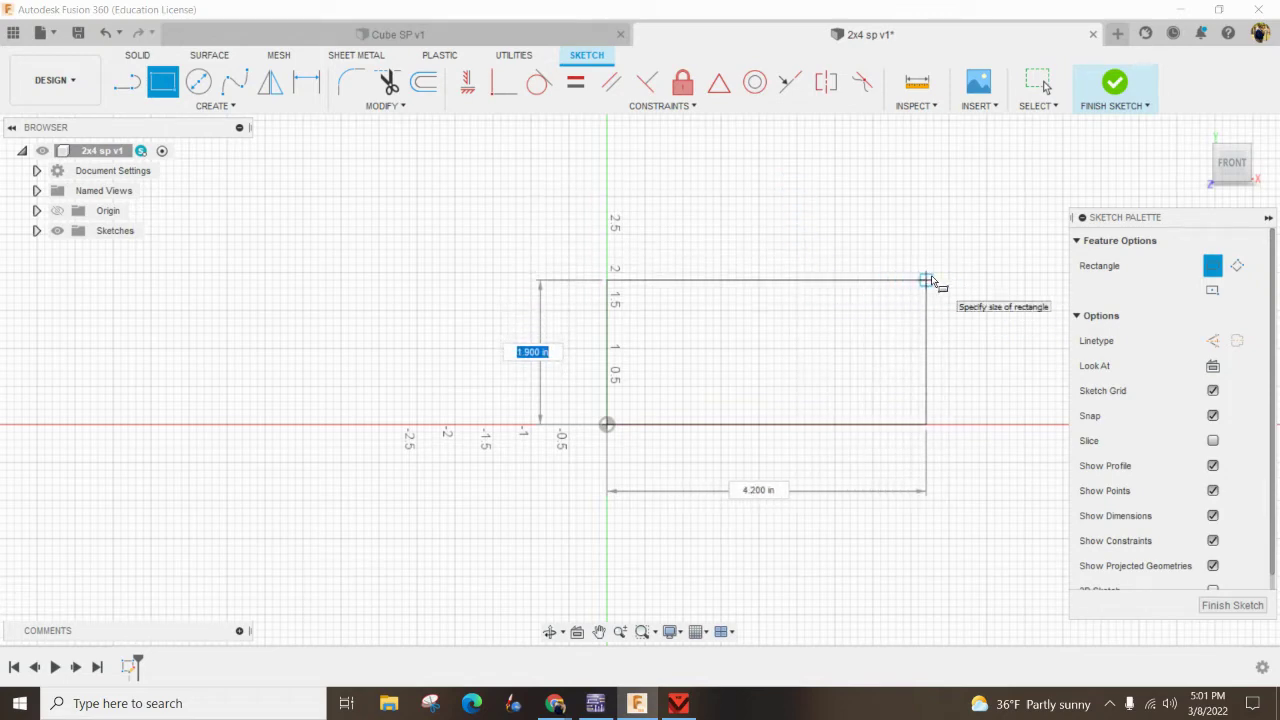
{"action": "type", "text": "2"}
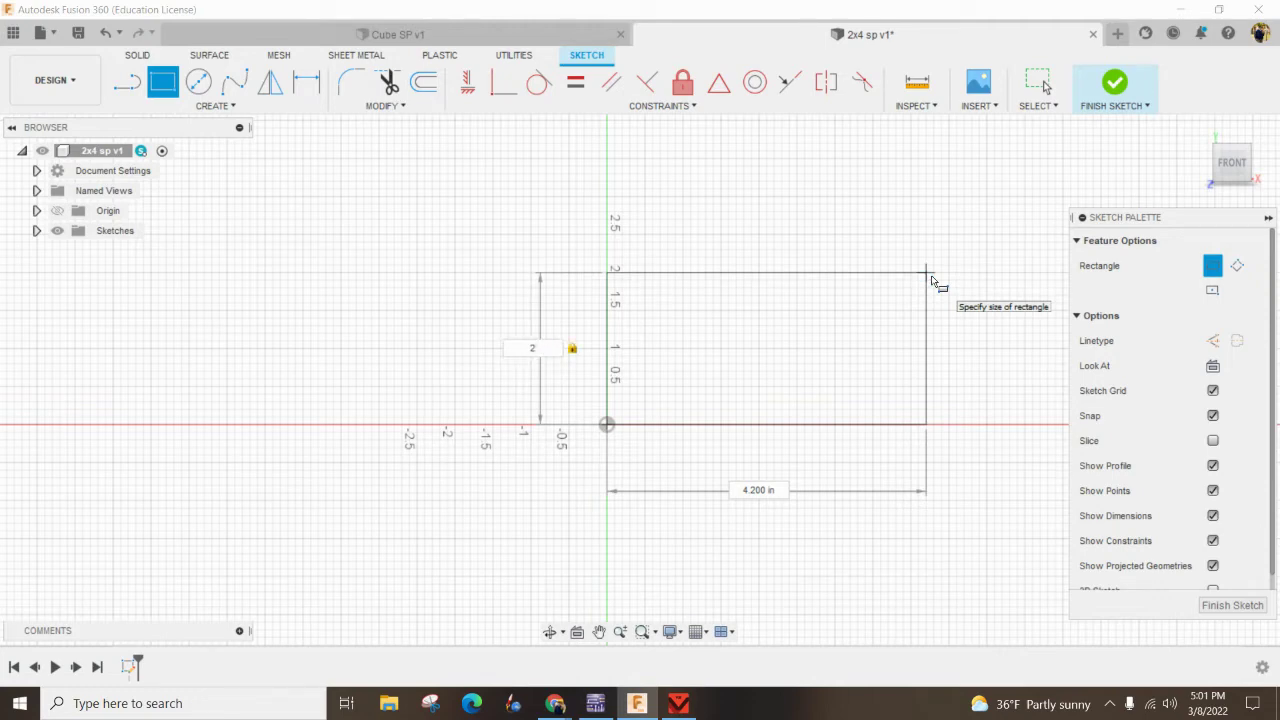
{"action": "key", "text": "Tab"}
{"action": "type", "text": "4"}
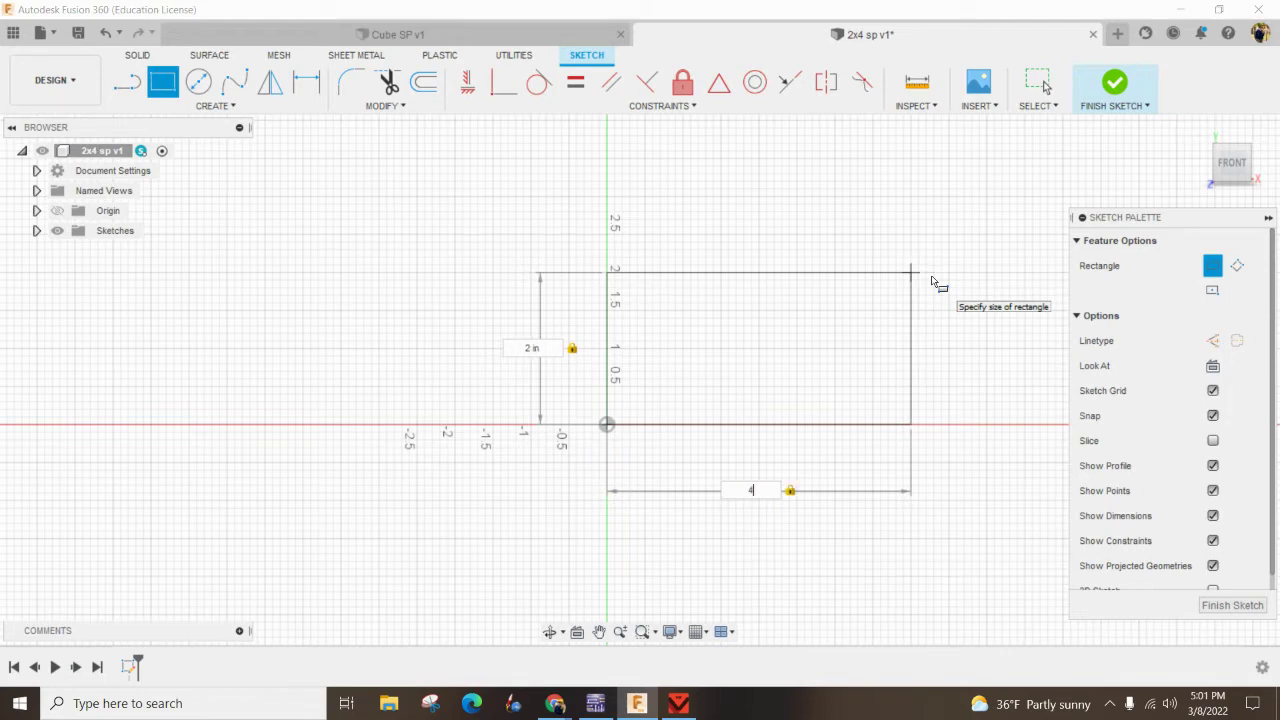
{"action": "key", "text": "Return"}
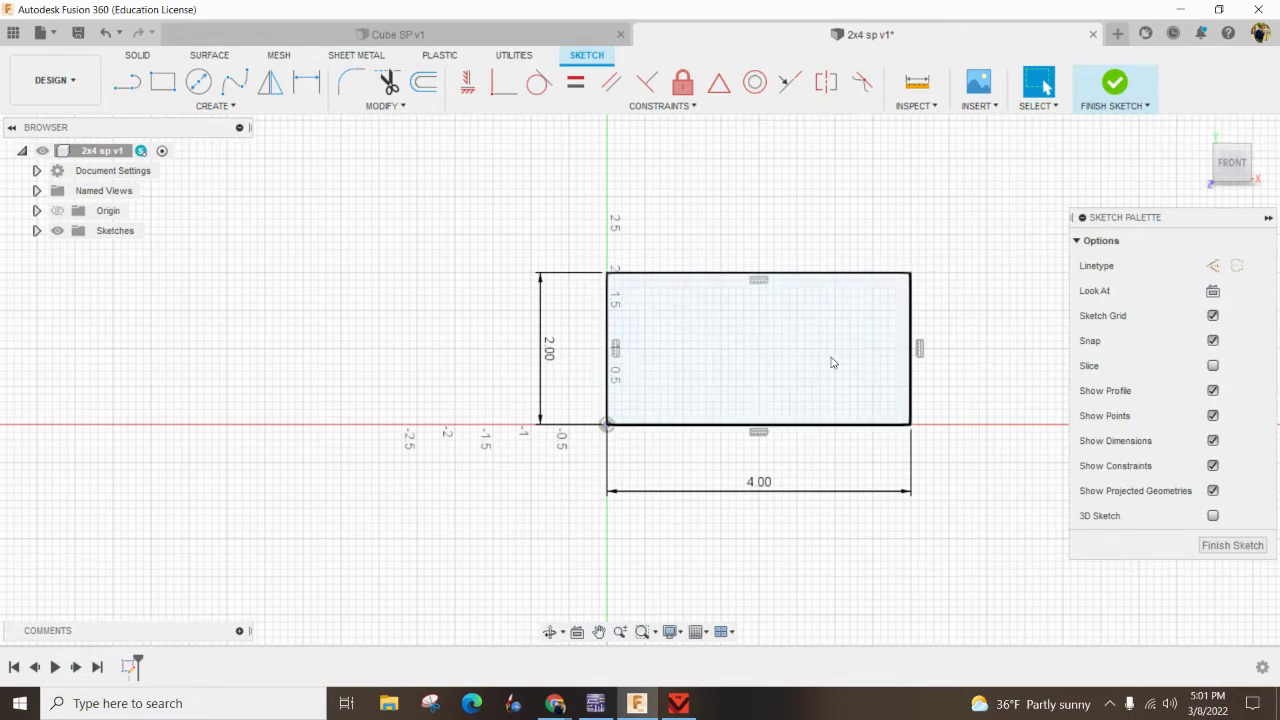
Finish the sketch and extrude the 4 by 2 rectangle 12 inches into a solid block
{"action": "left_click", "coordinate": [1114, 84]}
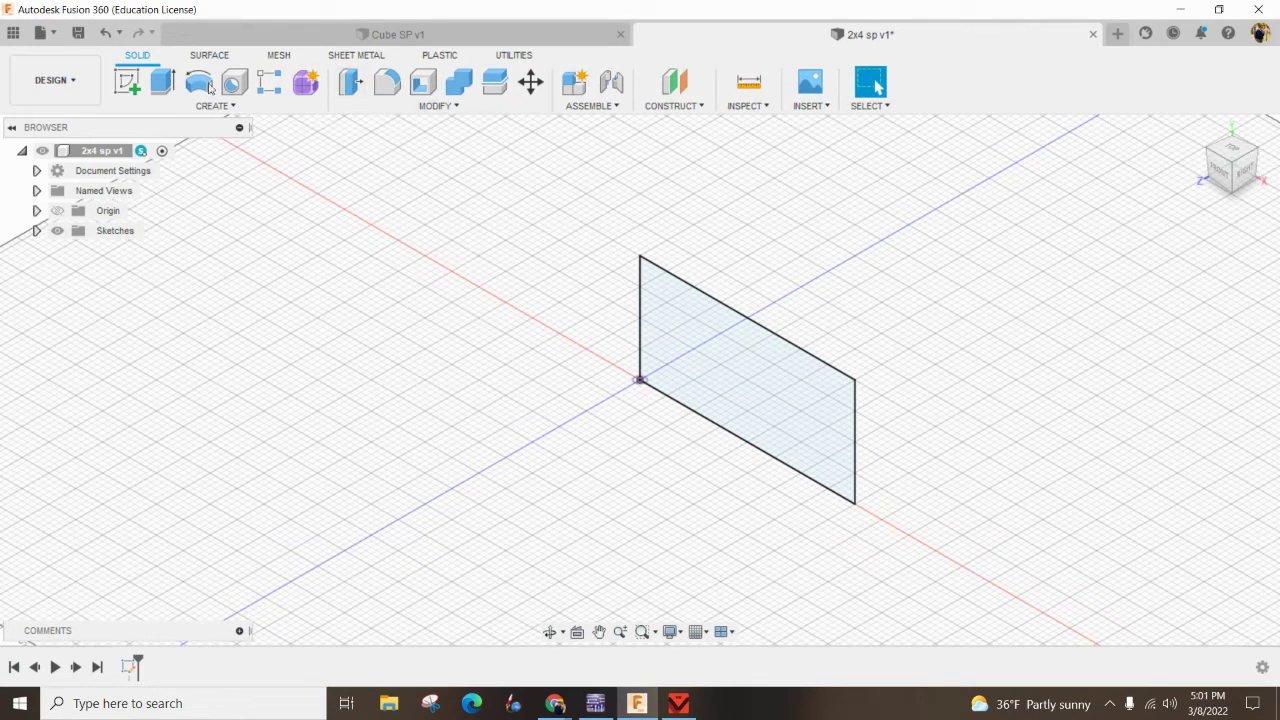
{"action": "left_click", "coordinate": [162, 82]}
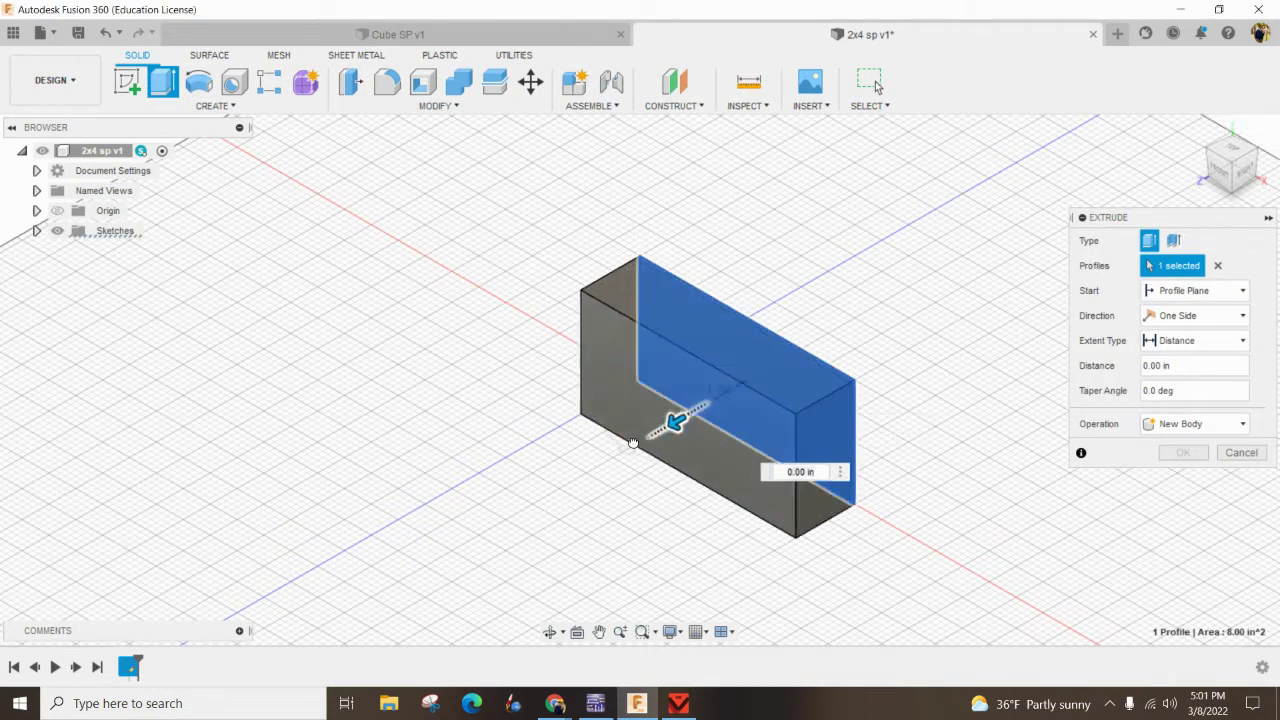
{"action": "left_click_drag", "start_coordinate": [632, 443], "coordinate": [588, 468]}
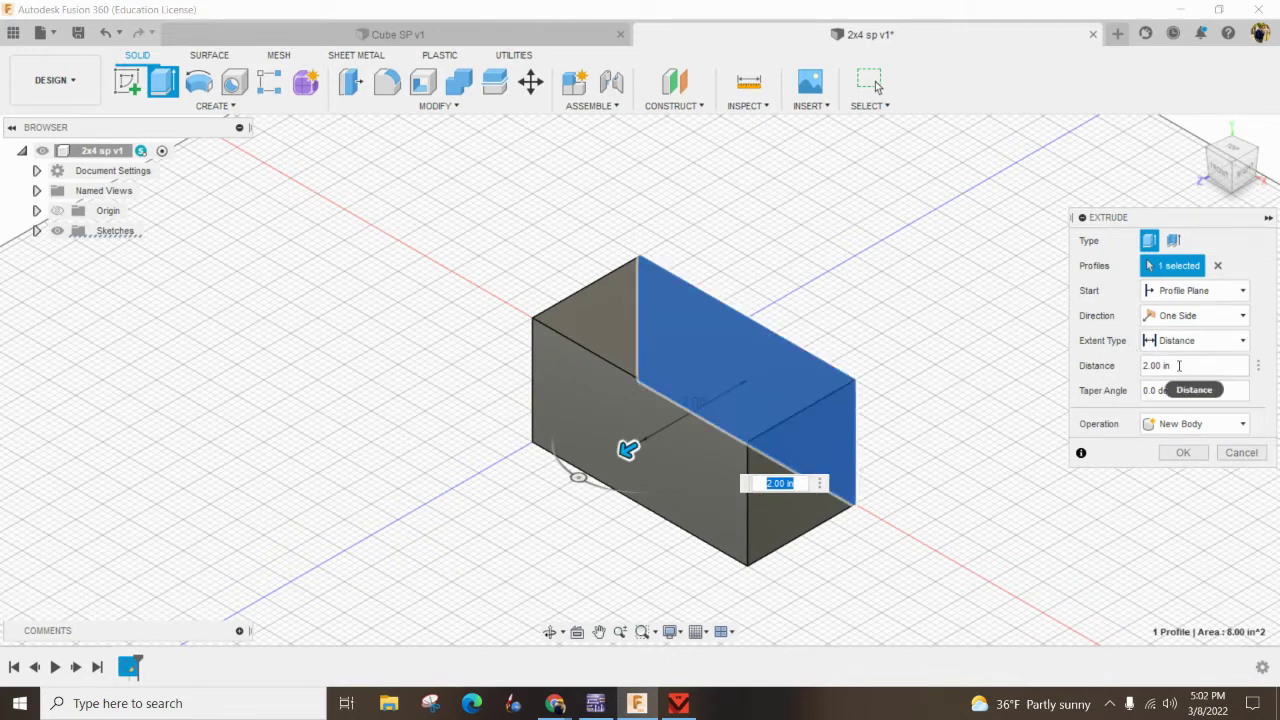
{"action": "left_click", "coordinate": [1179, 365]}
{"action": "type", "text": "12"}
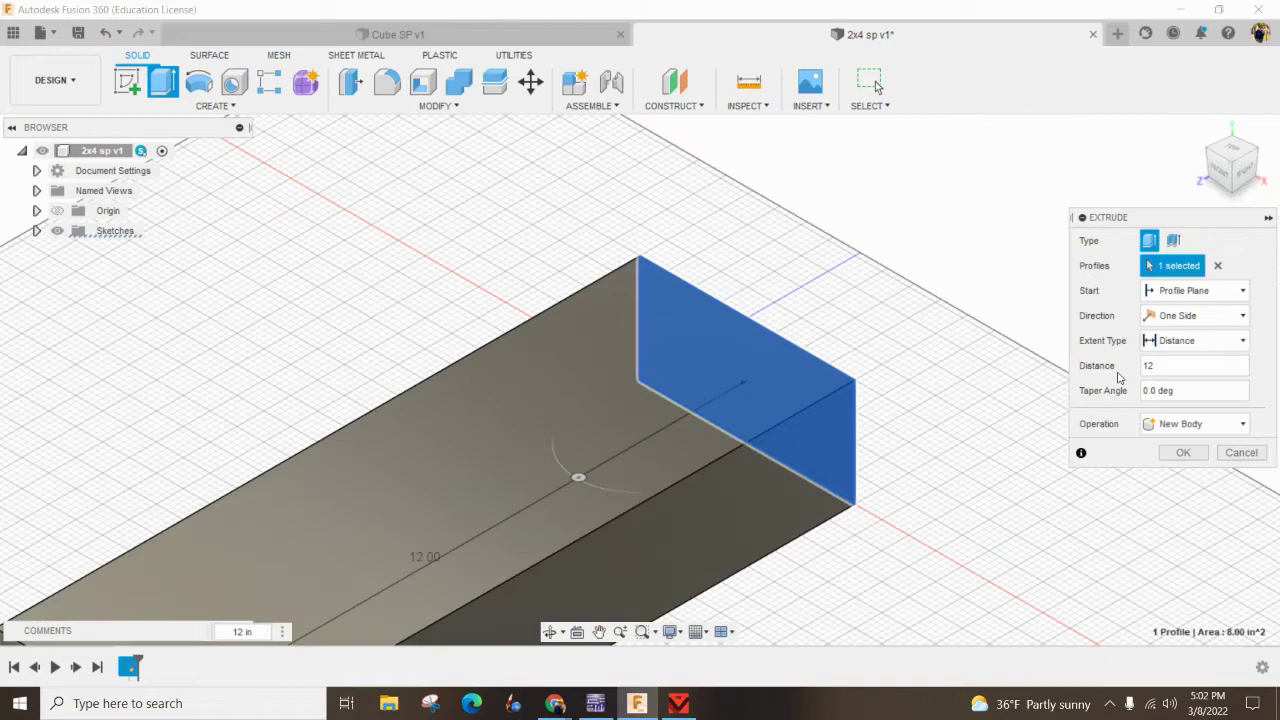
{"action": "left_click", "coordinate": [1183, 454]}
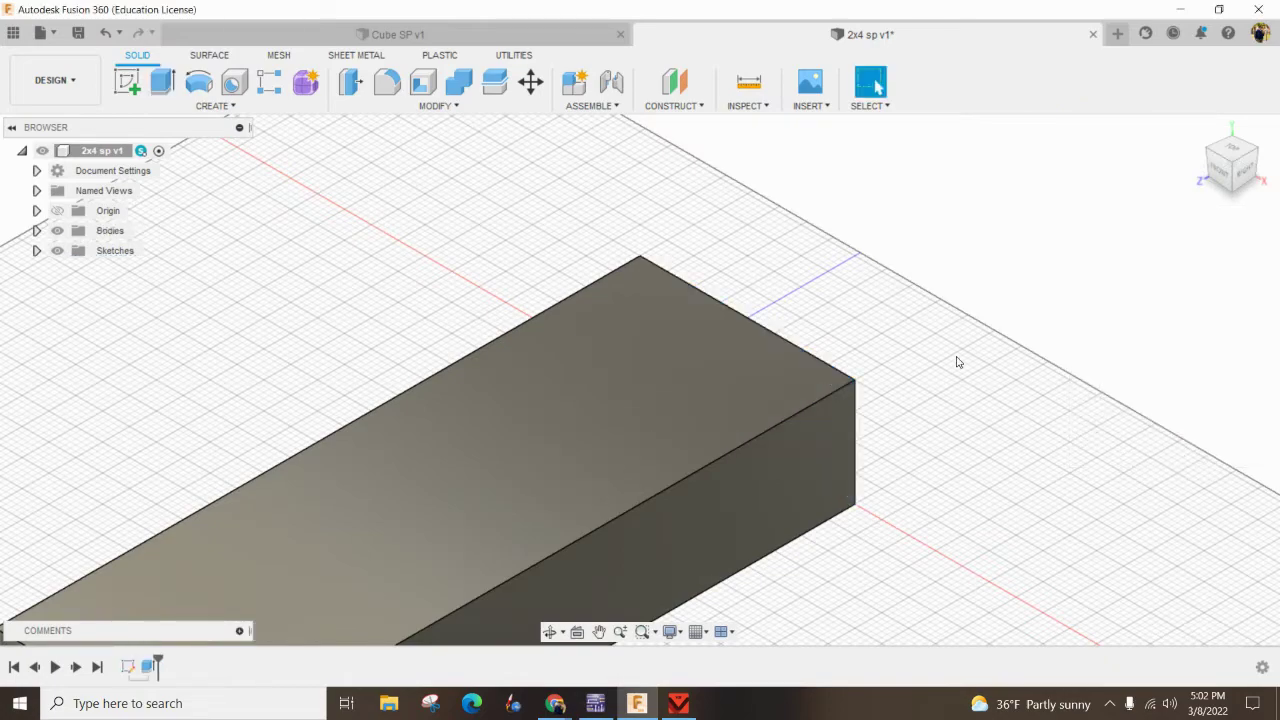
{"action": "scroll", "coordinate": [960, 361], "scroll_direction": "down", "scroll_amount": 4}
{"action": "scroll", "coordinate": [834, 306], "scroll_direction": "up", "scroll_amount": 3}
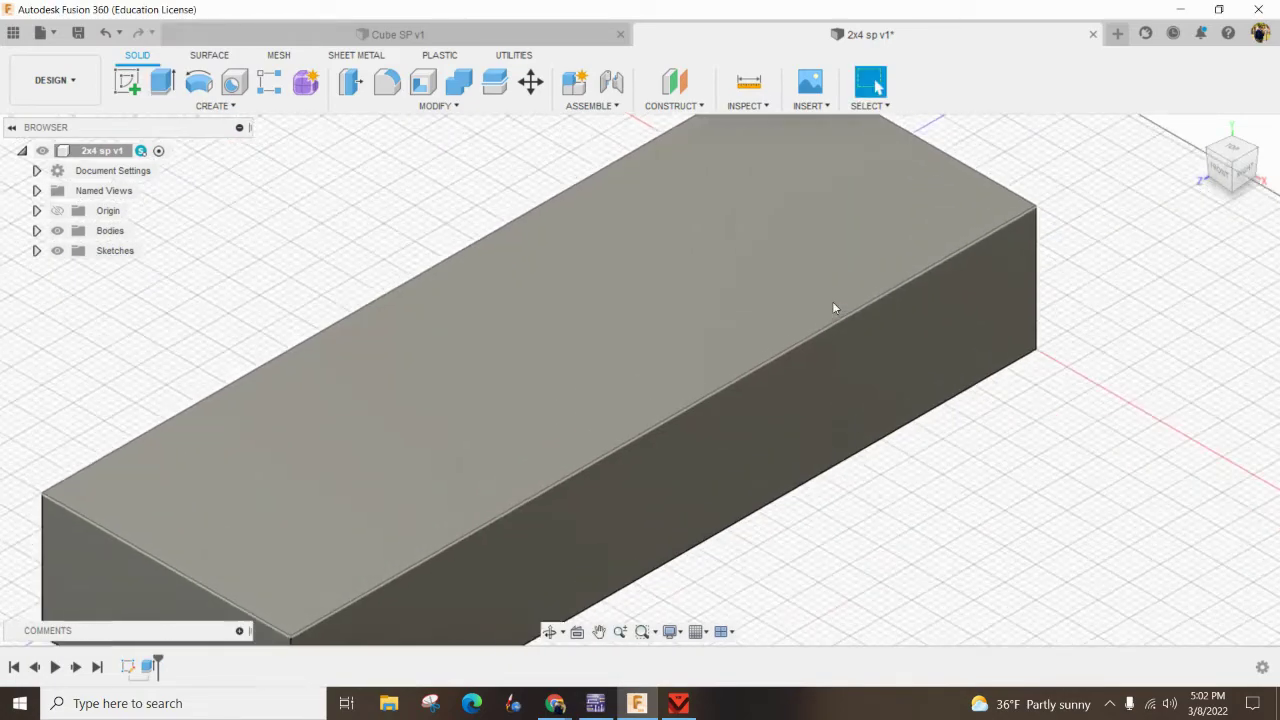
{"action": "scroll", "coordinate": [834, 305], "scroll_direction": "down", "scroll_amount": 2}
{"action": "middle_click_drag", "start_coordinate": [834, 305], "coordinate": [775, 364], "text": "shift"}
{"action": "scroll", "coordinate": [775, 364], "scroll_direction": "down", "scroll_amount": 2}
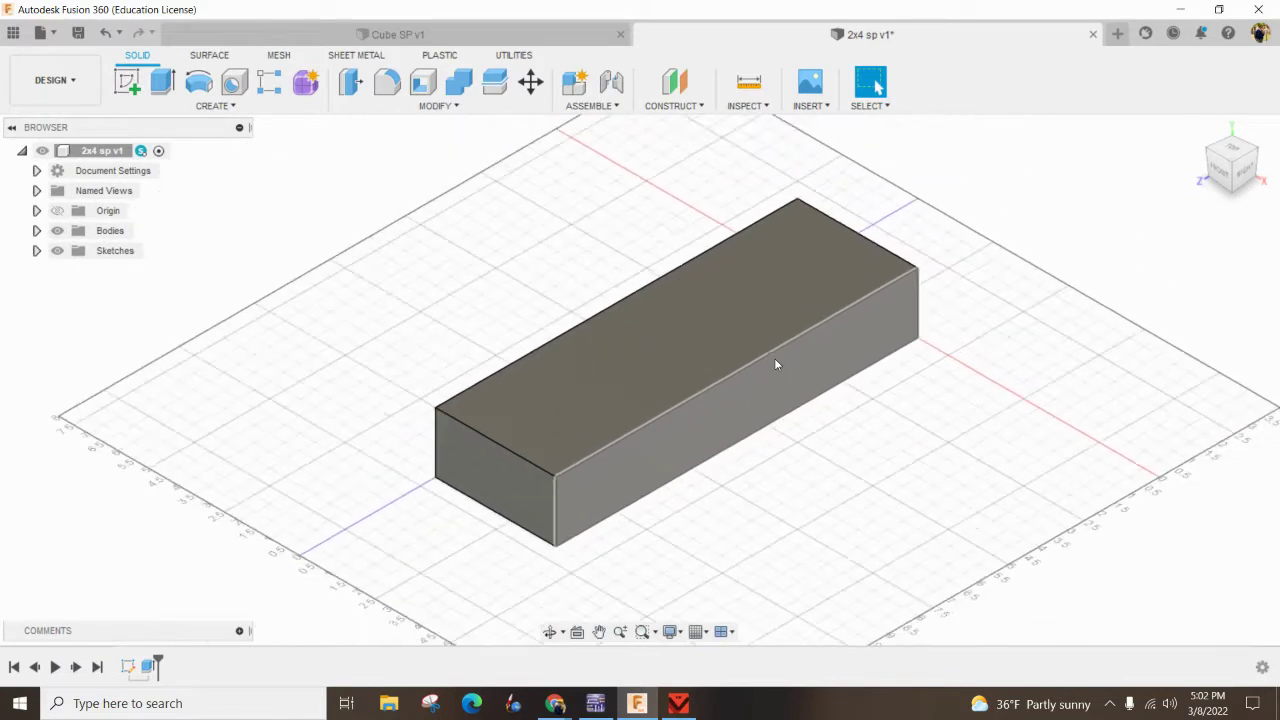
{"action": "scroll", "coordinate": [775, 364], "scroll_direction": "up", "scroll_amount": 2}
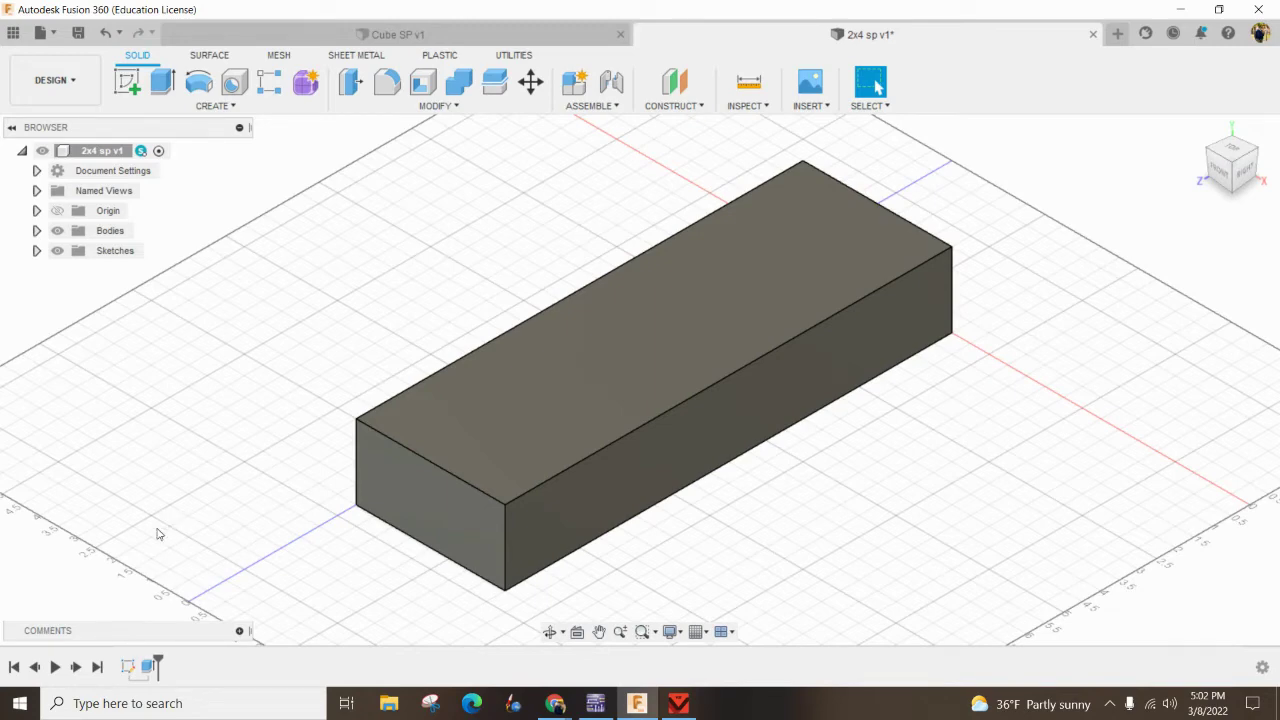
Change Sketch1's 2.00 dimension to 1.5 and 4.00 dimension to 3.5 inches
{"action": "double_click", "coordinate": [128, 667]}
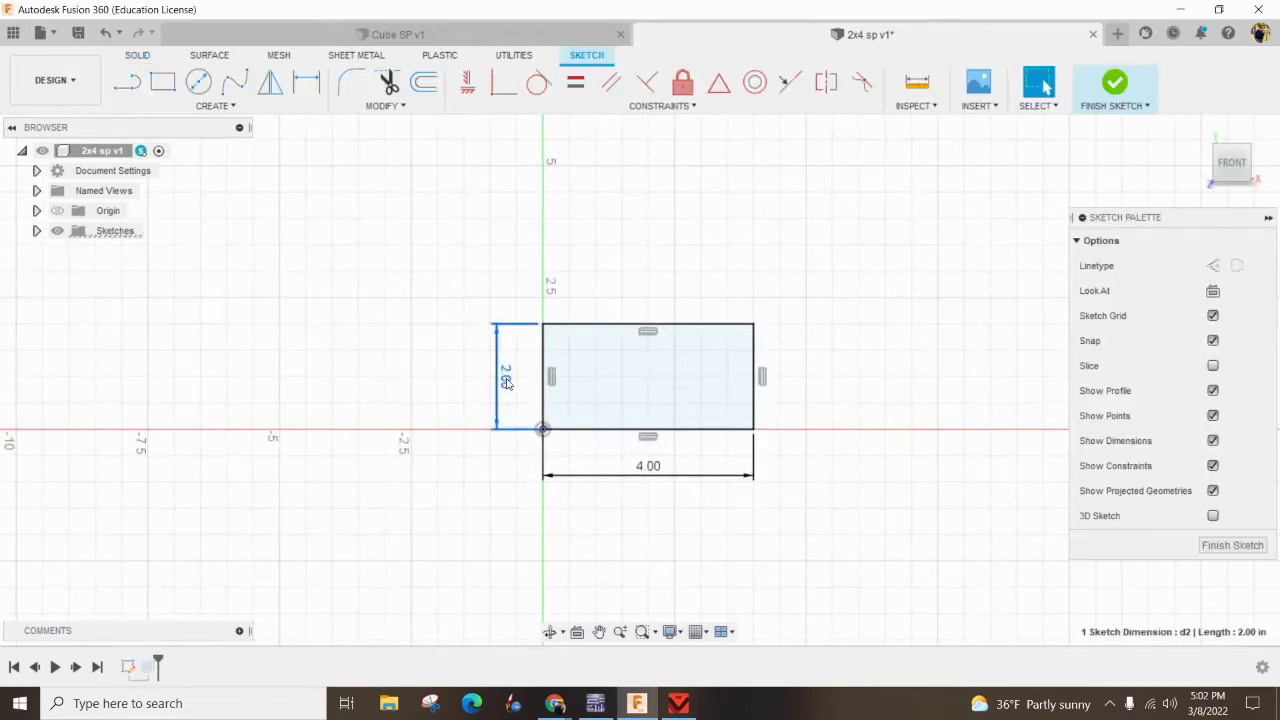
{"action": "double_click", "coordinate": [506, 379]}
{"action": "type", "text": "1.5"}
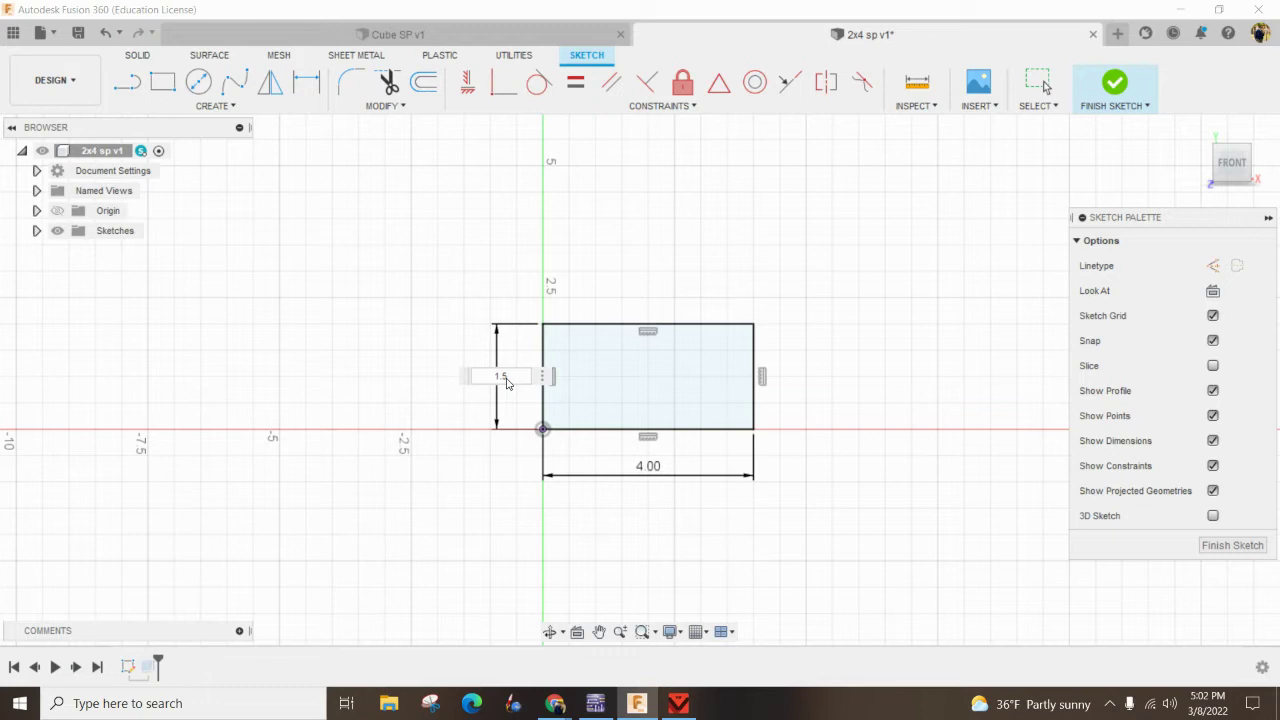
{"action": "key", "text": "Return"}
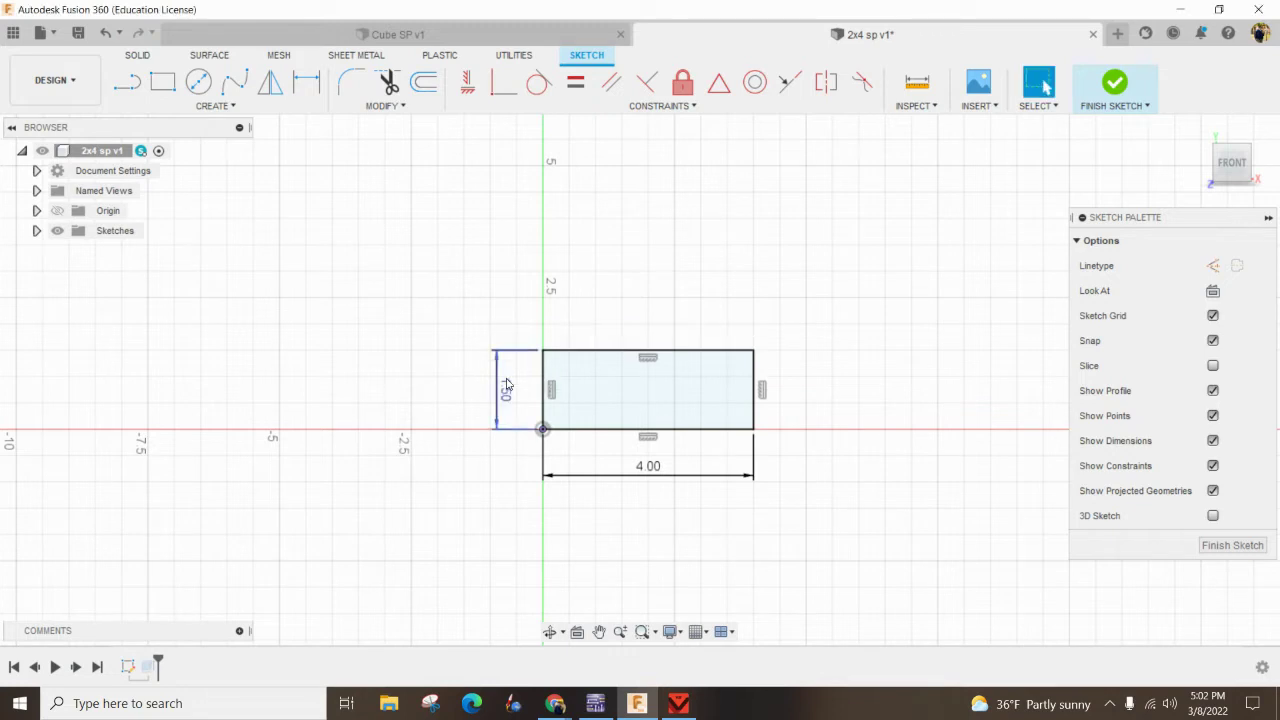
{"action": "double_click", "coordinate": [647, 470]}
{"action": "key", "text": "BackSpace"}
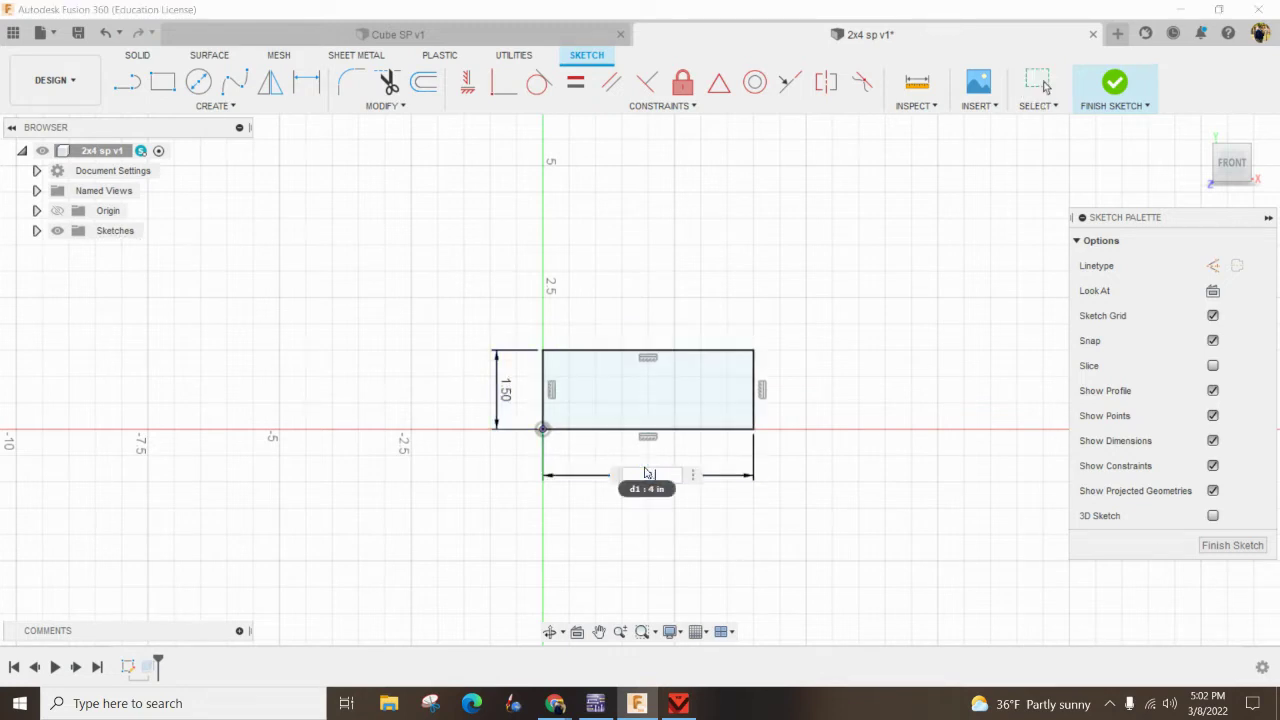
{"action": "type", "text": "3.5"}
{"action": "key", "text": "Return"}
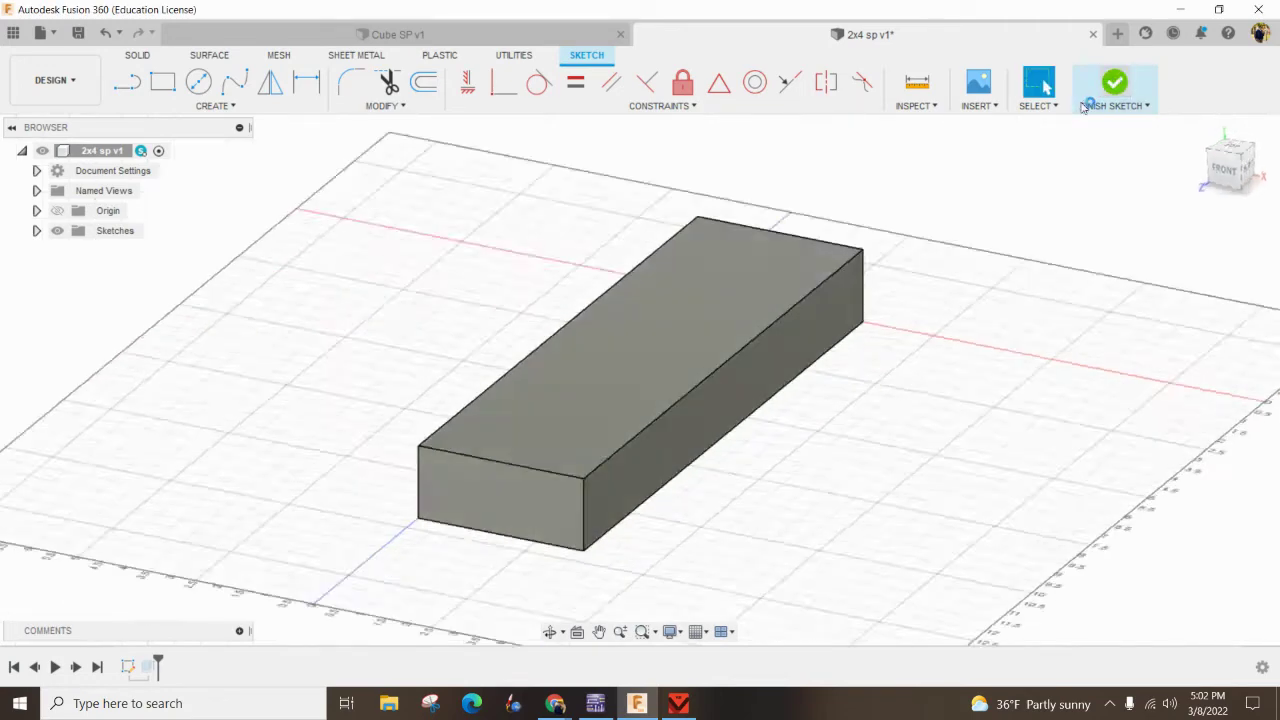
{"action": "left_click", "coordinate": [1085, 104]}
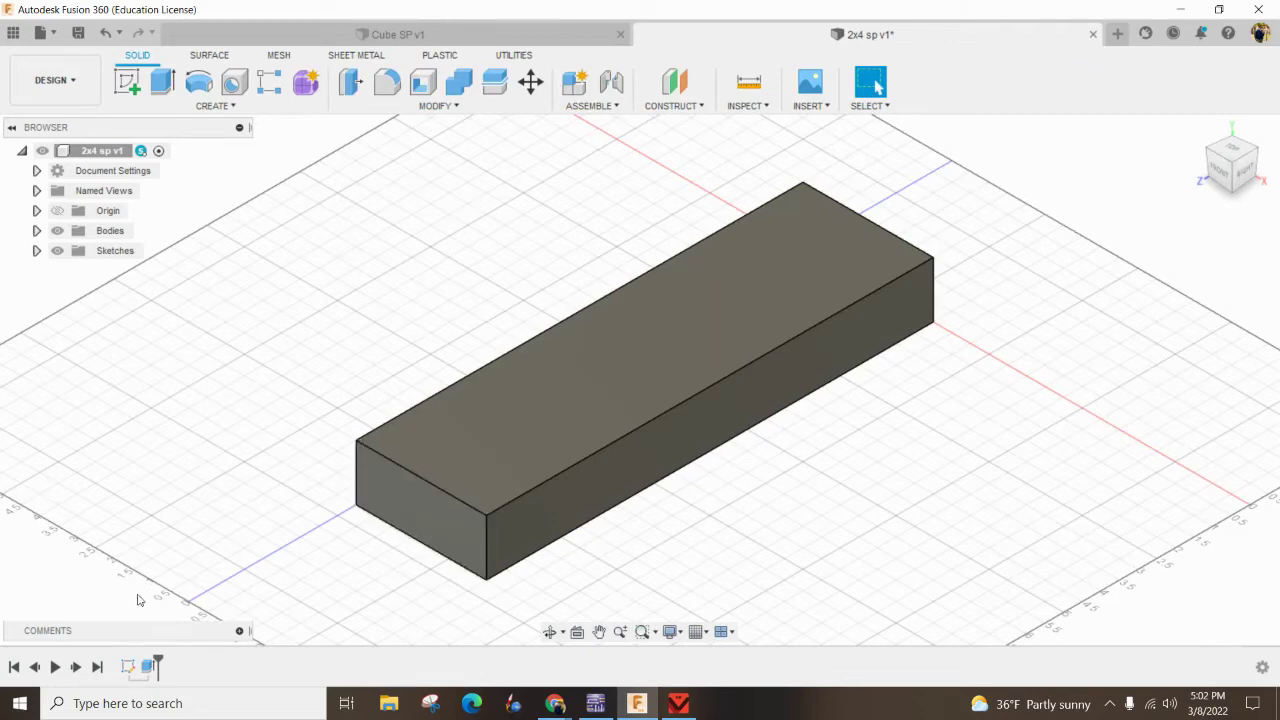
Set Extrude1's distance to 12 in*6 (72 inches), then replay the timeline
{"action": "double_click", "coordinate": [148, 667]}
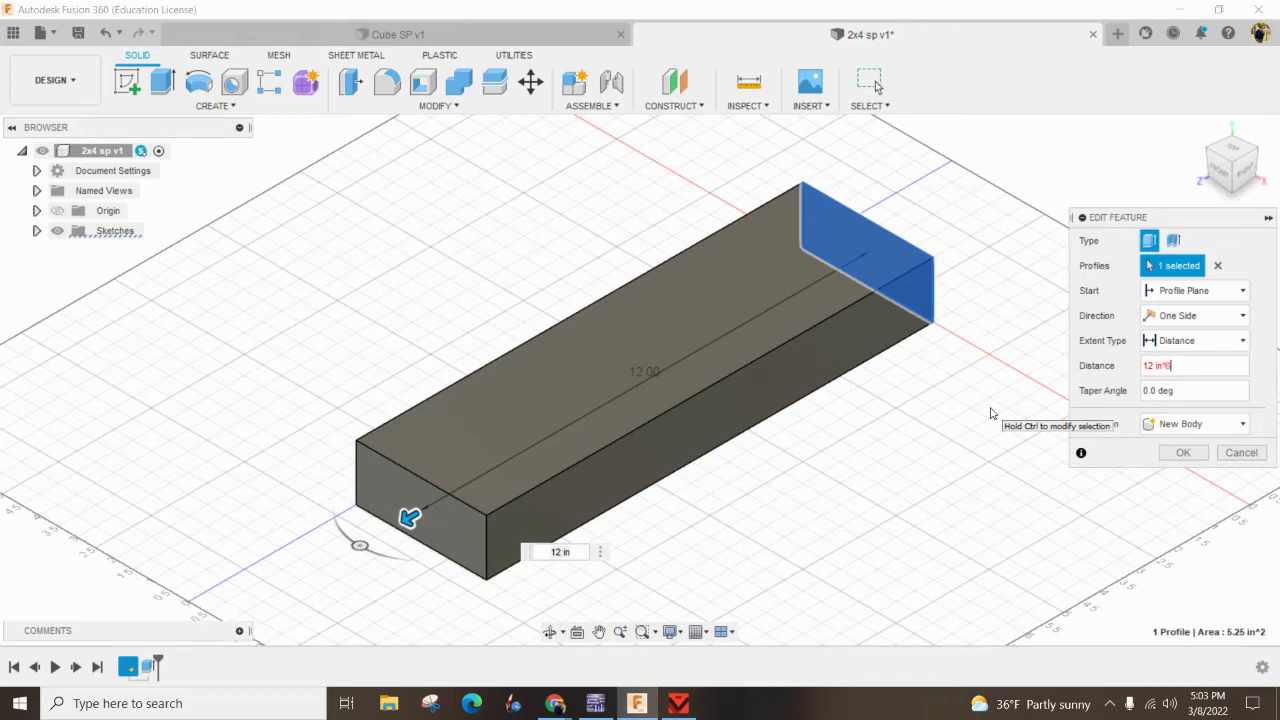
{"action": "key", "text": "Return"}
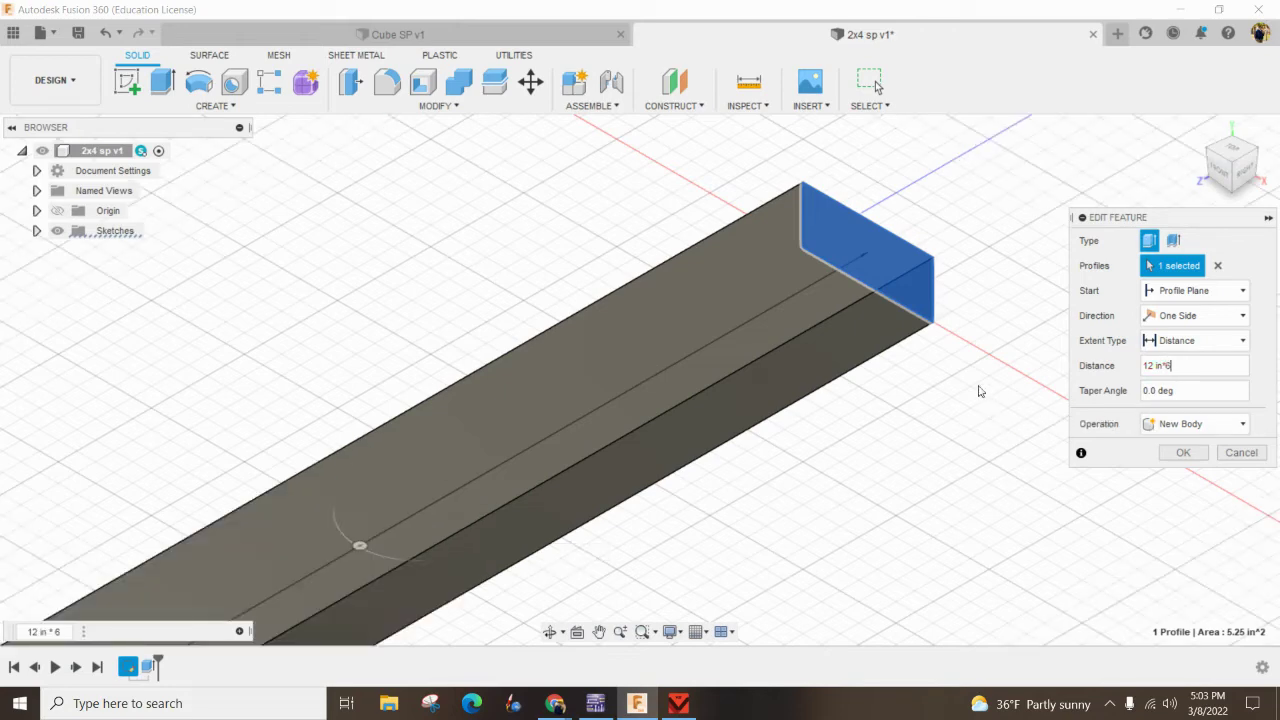
{"action": "left_click", "coordinate": [1183, 452]}
{"action": "scroll", "coordinate": [651, 411], "scroll_direction": "up", "scroll_amount": 2}
{"action": "scroll", "coordinate": [657, 397], "scroll_direction": "down", "scroll_amount": 4}
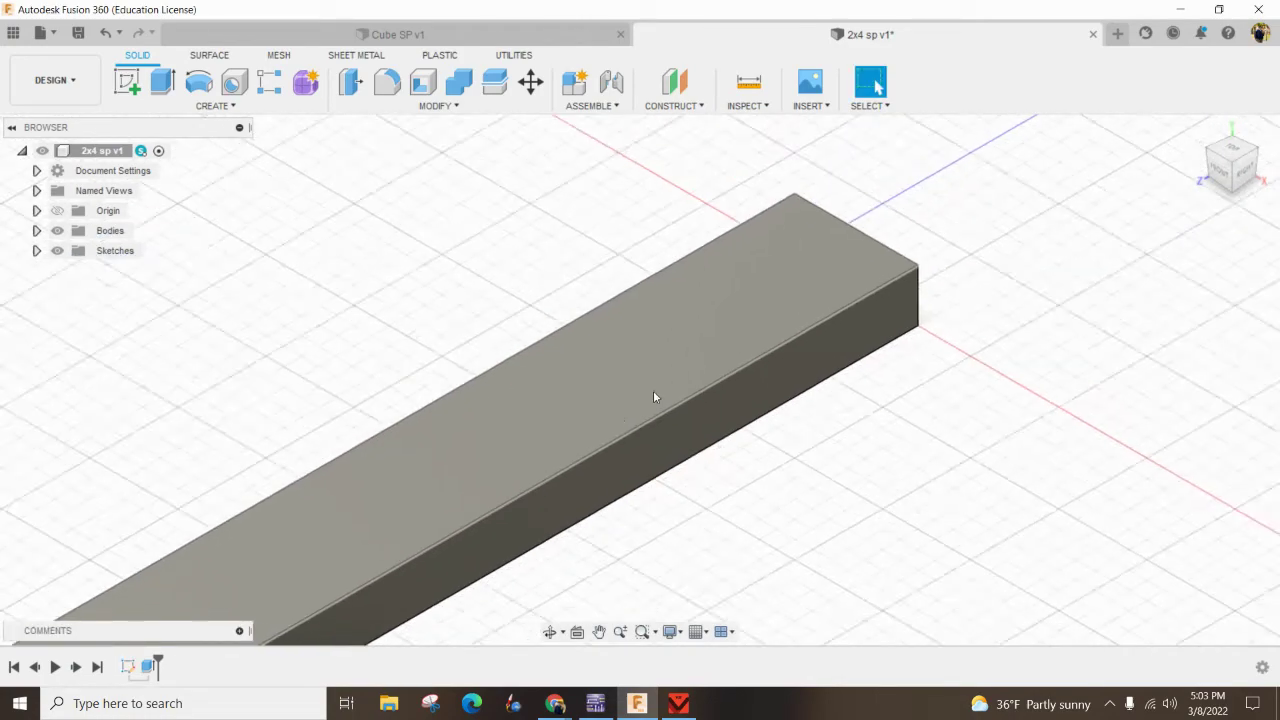
{"action": "scroll", "coordinate": [420, 383], "scroll_direction": "down", "scroll_amount": 3}
{"action": "middle_click_drag", "start_coordinate": [420, 383], "coordinate": [737, 240]}
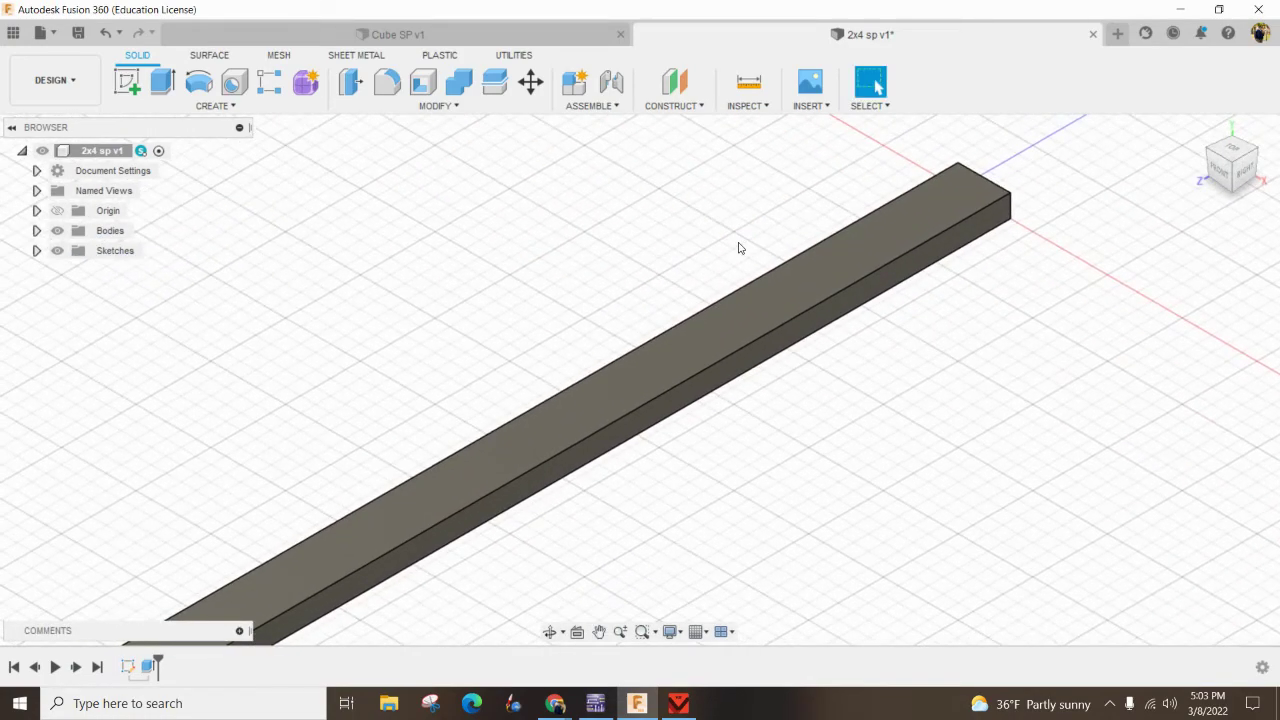
{"action": "scroll", "coordinate": [736, 248], "scroll_direction": "down", "scroll_amount": 2}
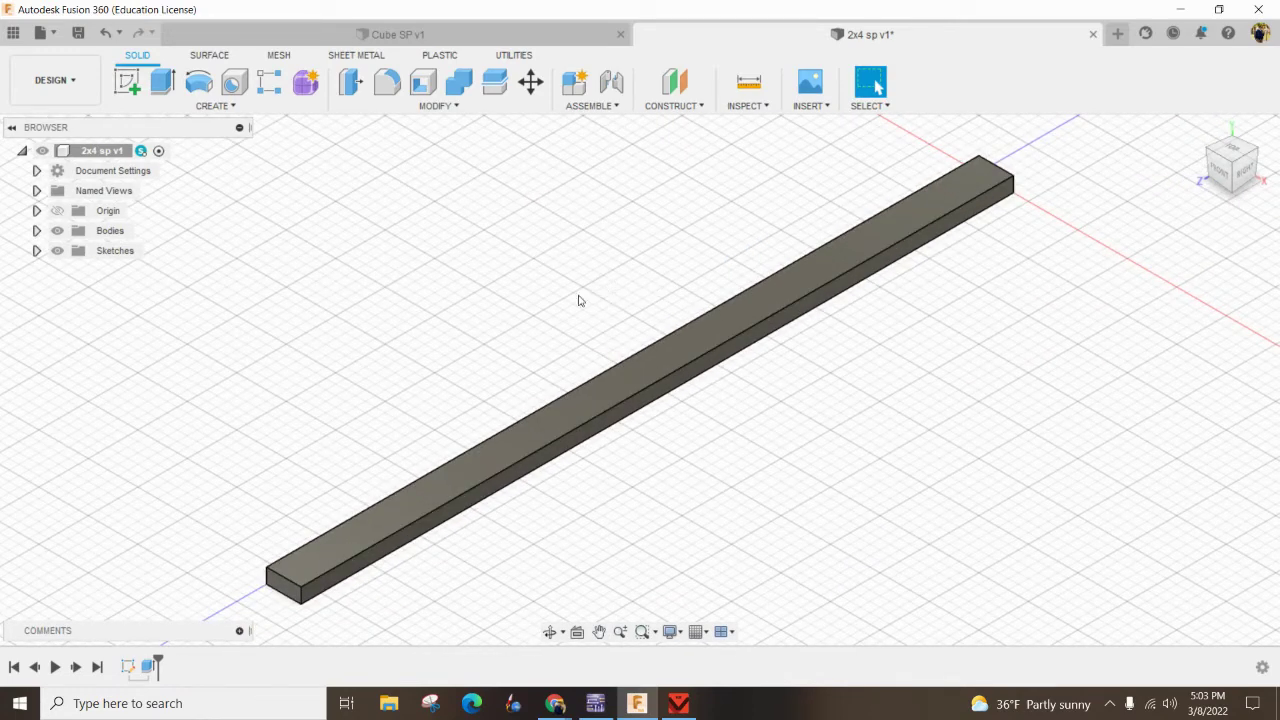
{"action": "left_click", "coordinate": [54, 668]}
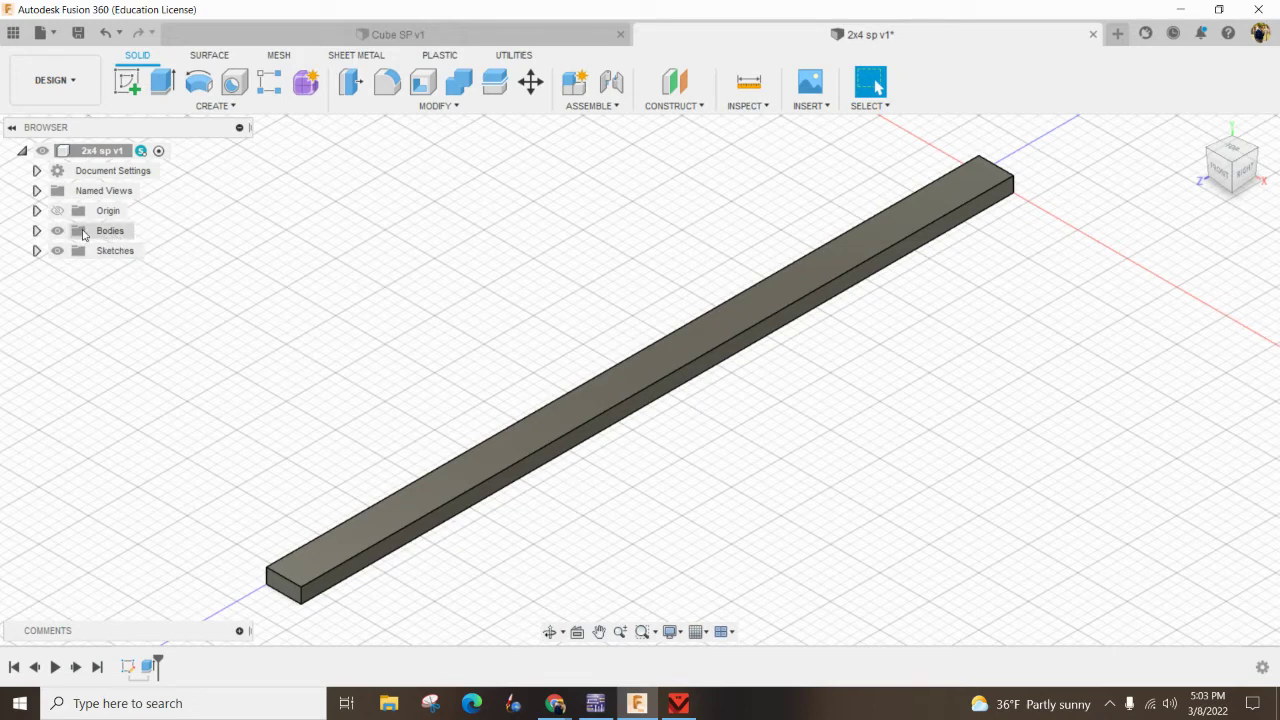
Open the Physical Material dialog for Body1 from the browser
{"action": "left_click", "coordinate": [37, 231]}
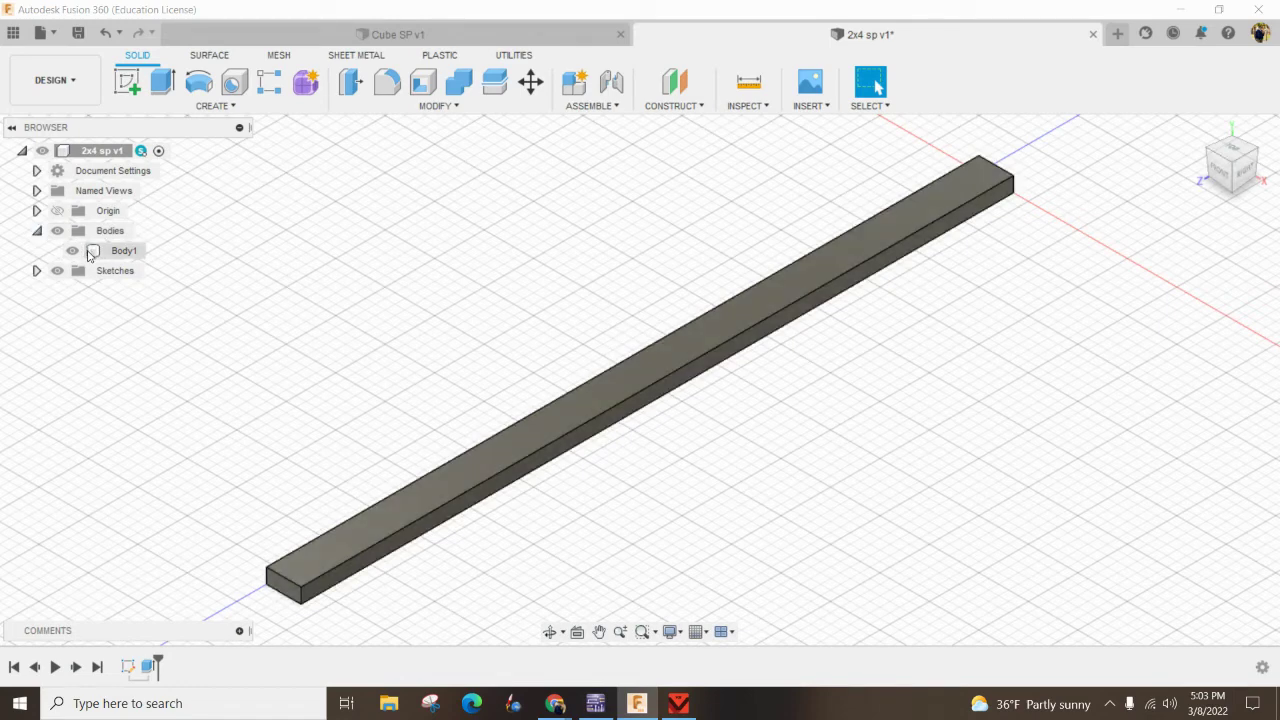
{"action": "right_click", "coordinate": [93, 256]}
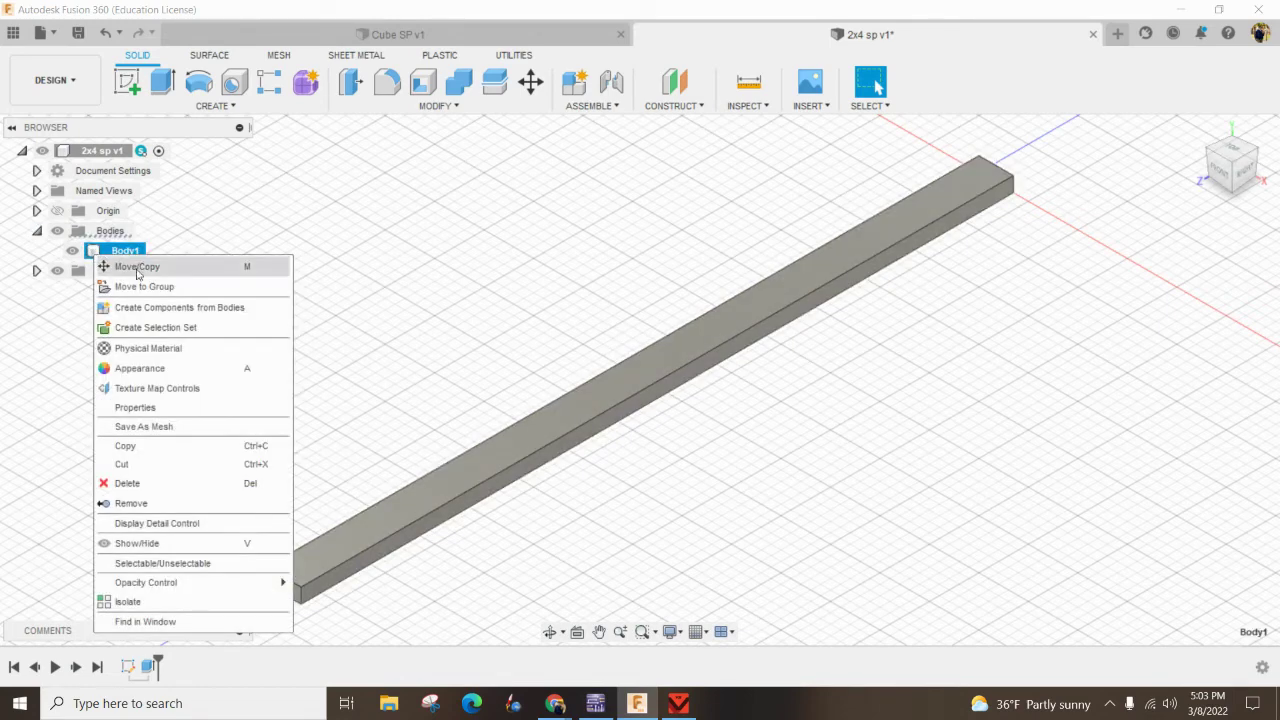
{"action": "left_click", "coordinate": [173, 349]}
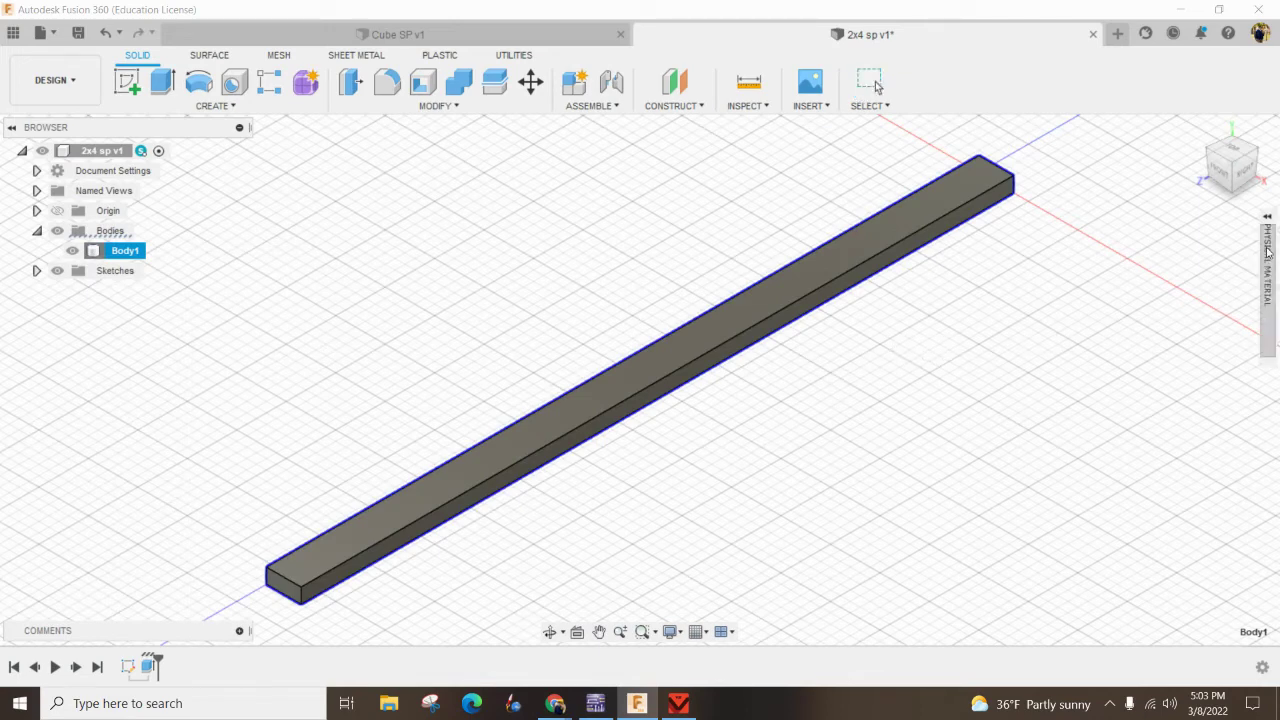
{"action": "mouse_move", "coordinate": [1266, 245]}
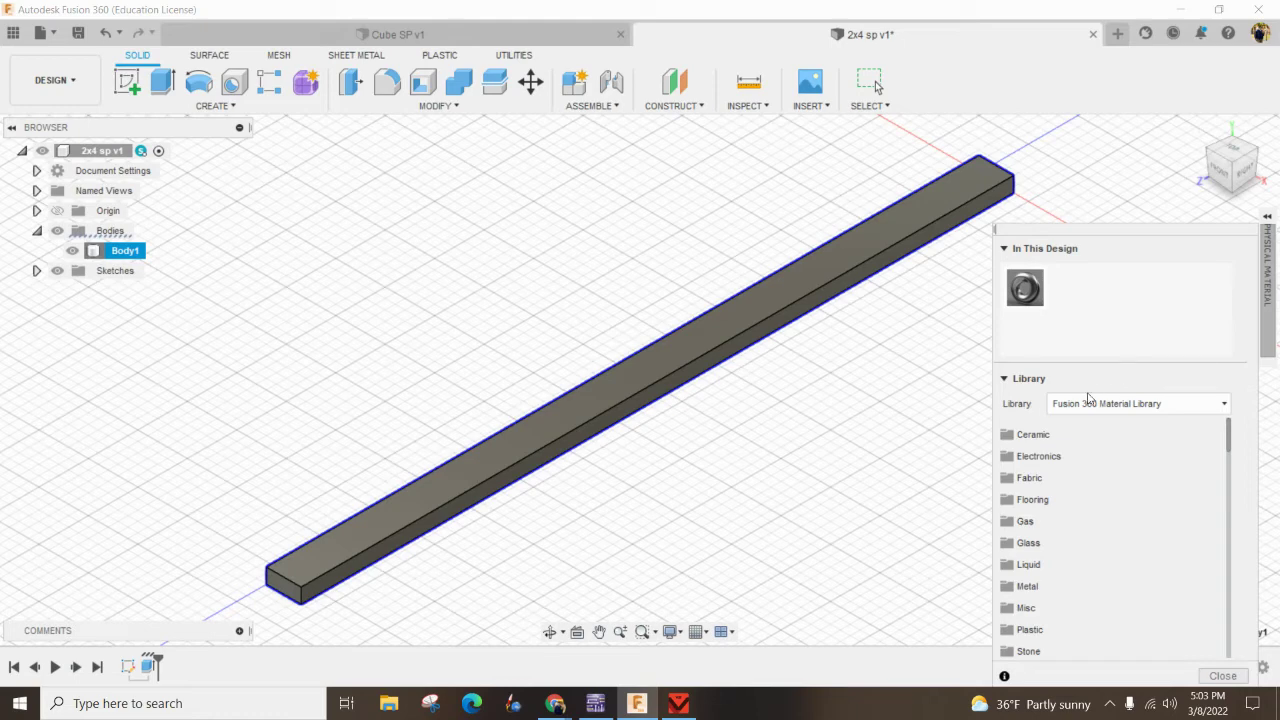
{"action": "scroll", "coordinate": [1080, 545], "scroll_direction": "down", "scroll_amount": 2}
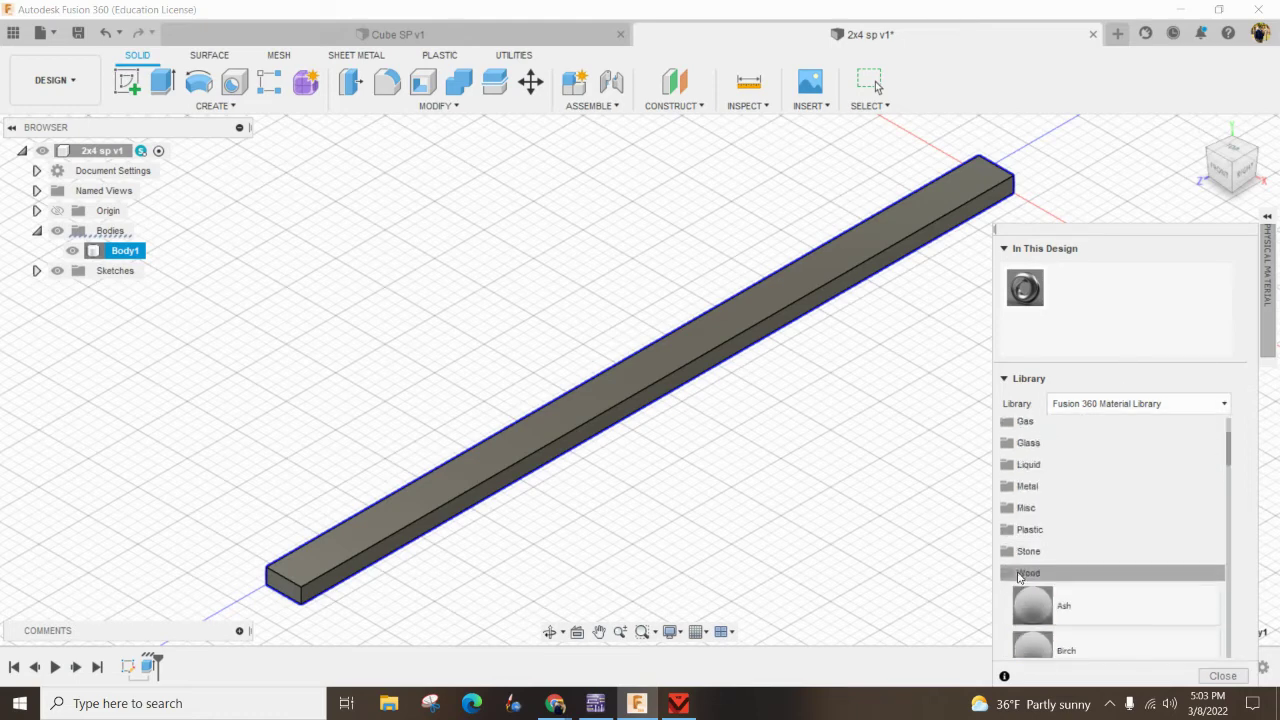
{"action": "scroll", "coordinate": [1075, 572], "scroll_direction": "up", "scroll_amount": 2}
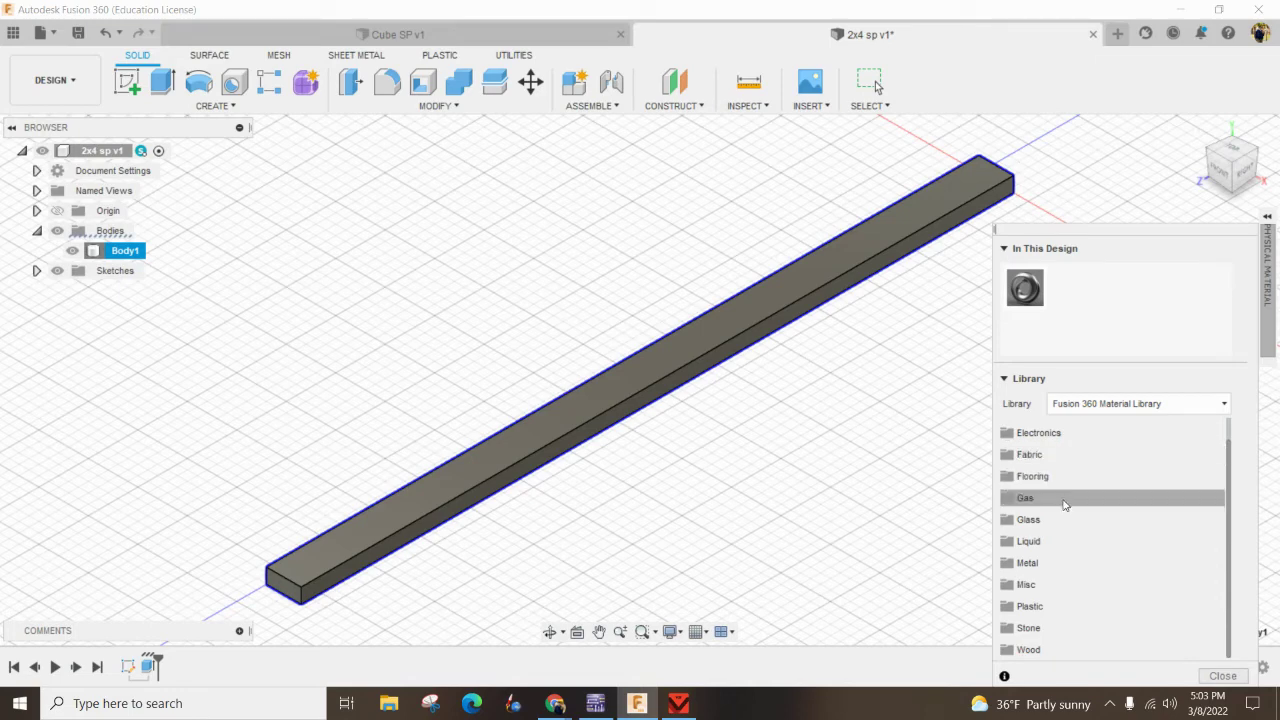
Drag Cherry from the Wood category onto the board, then put the material panel away
{"action": "left_click", "coordinate": [1026, 650]}
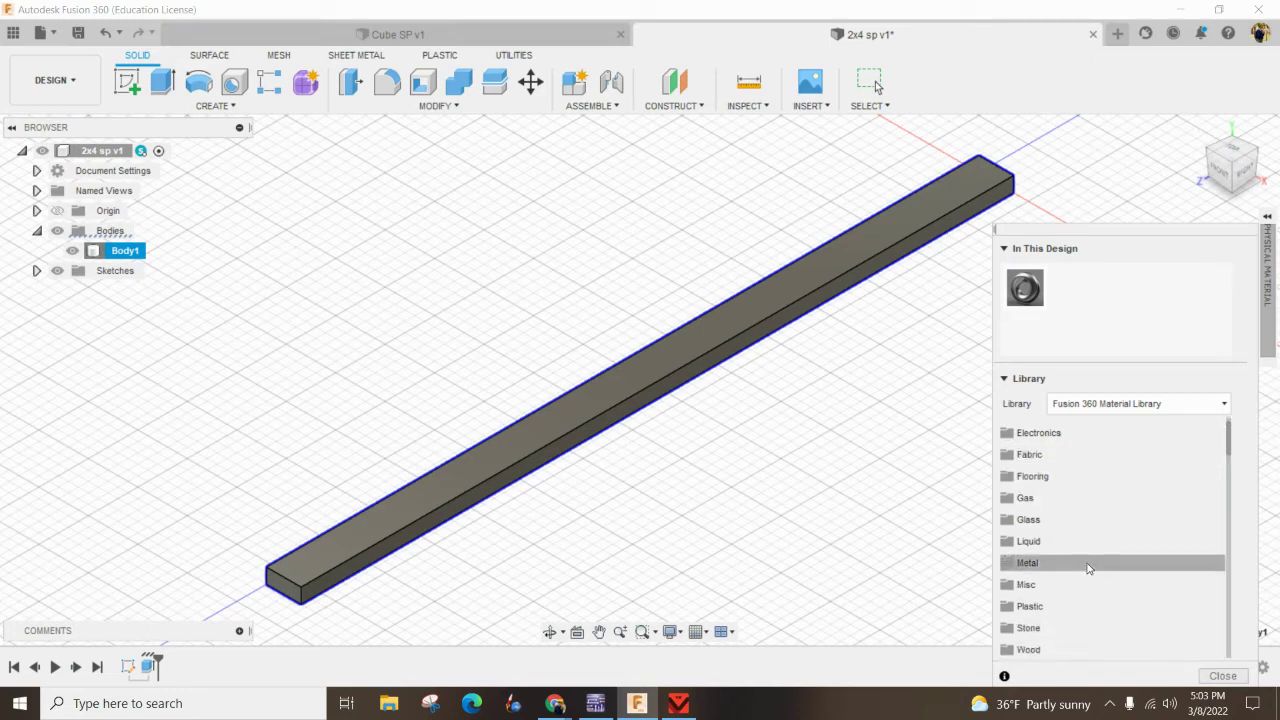
{"action": "scroll", "coordinate": [1085, 570], "scroll_direction": "down", "scroll_amount": 5}
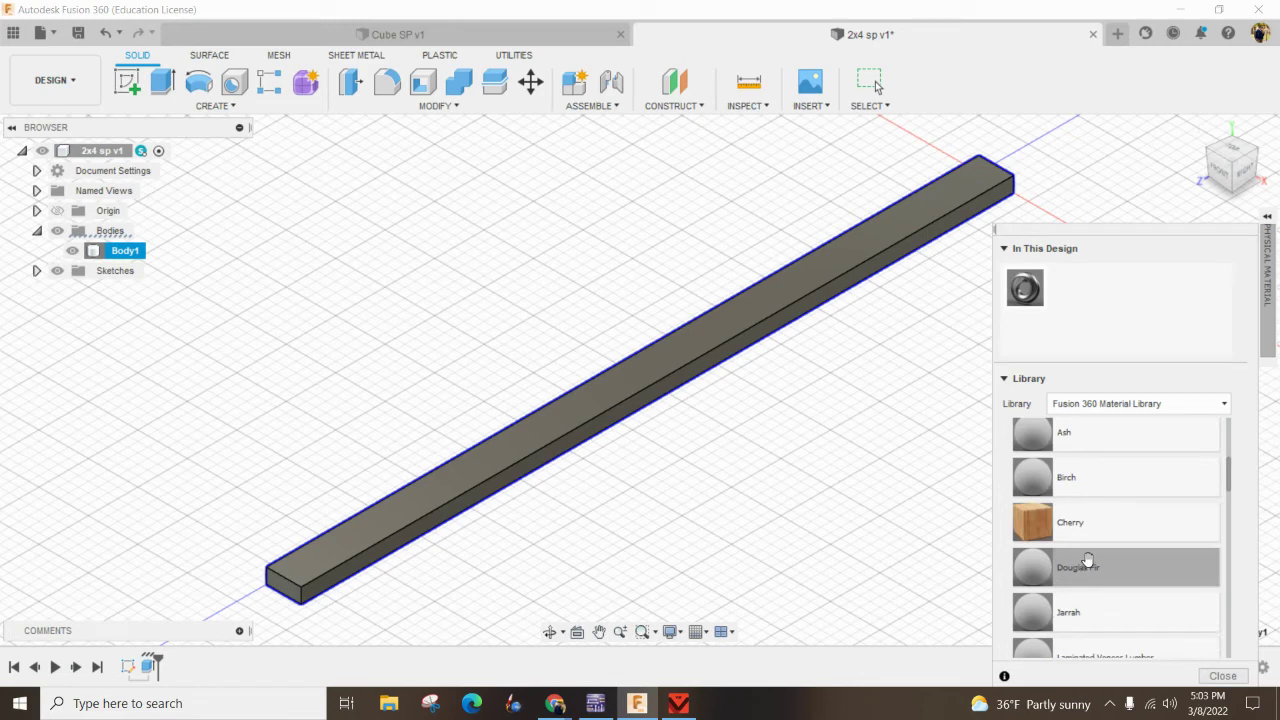
{"action": "scroll", "coordinate": [1112, 558], "scroll_direction": "down", "scroll_amount": 4}
{"action": "scroll", "coordinate": [1117, 554], "scroll_direction": "down", "scroll_amount": 5}
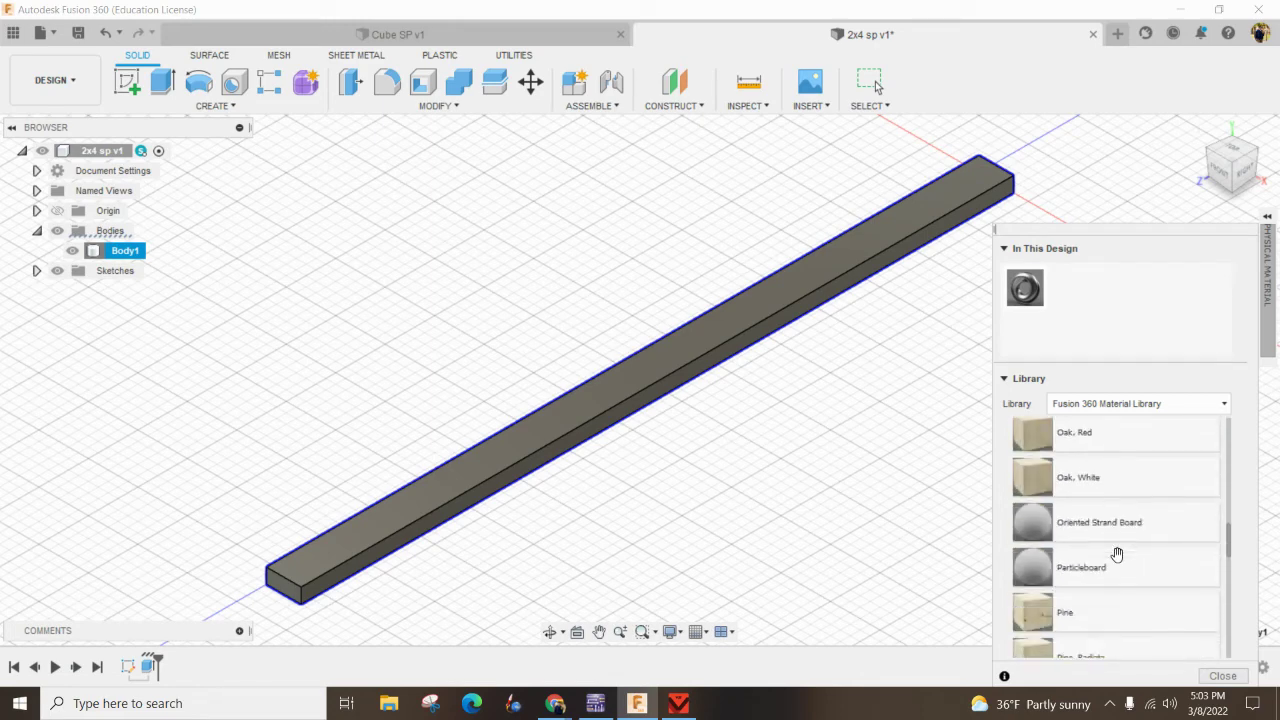
{"action": "scroll", "coordinate": [1117, 554], "scroll_direction": "up", "scroll_amount": 9}
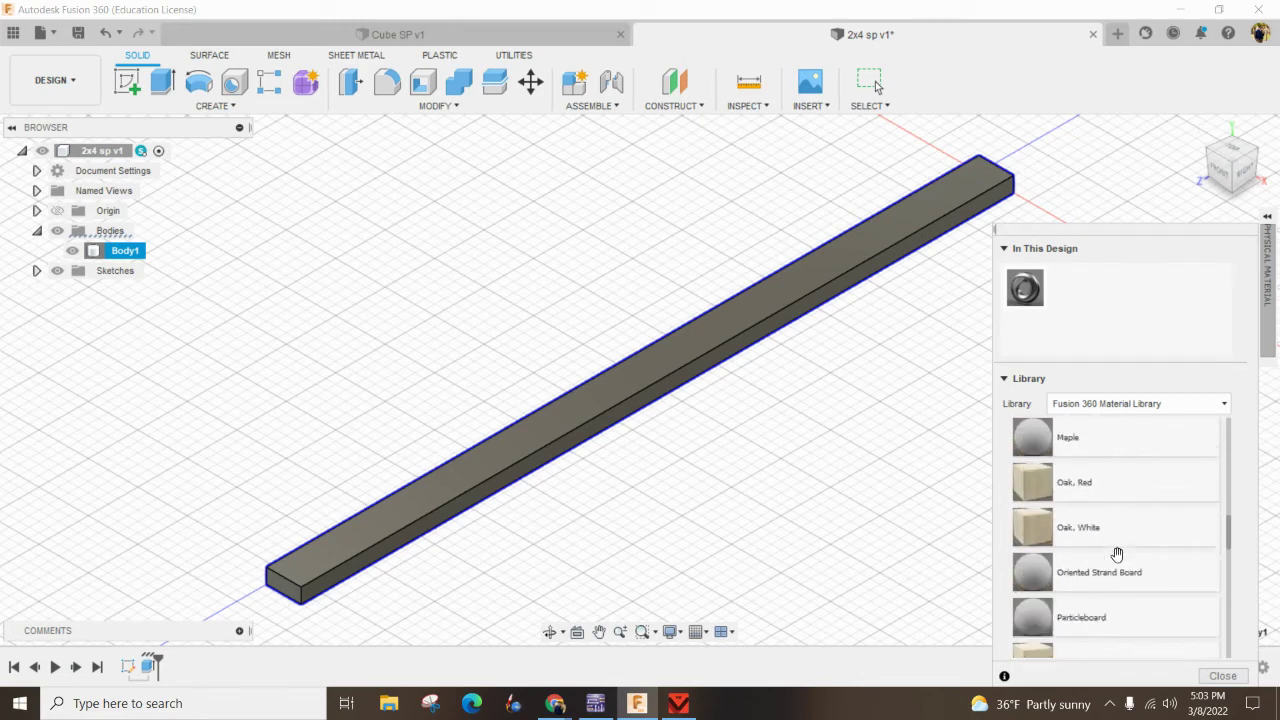
{"action": "scroll", "coordinate": [1117, 555], "scroll_direction": "up", "scroll_amount": 2}
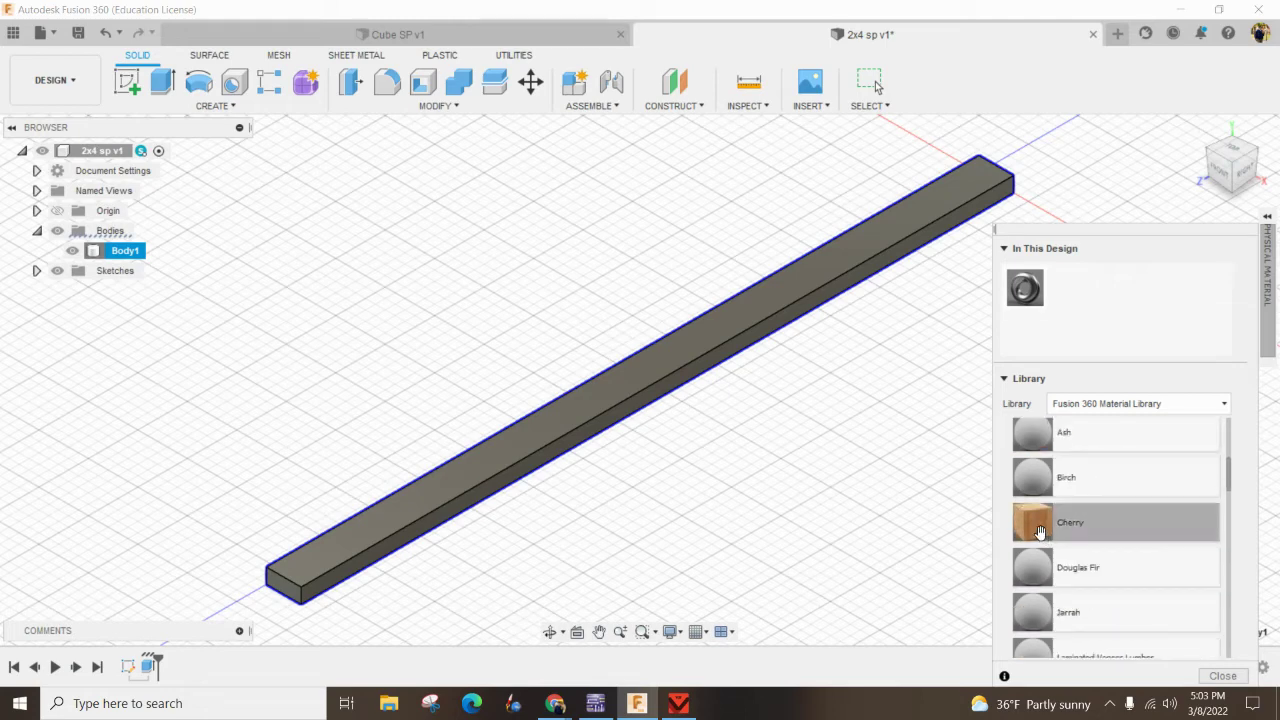
{"action": "left_click_drag", "start_coordinate": [1038, 530], "coordinate": [686, 347]}
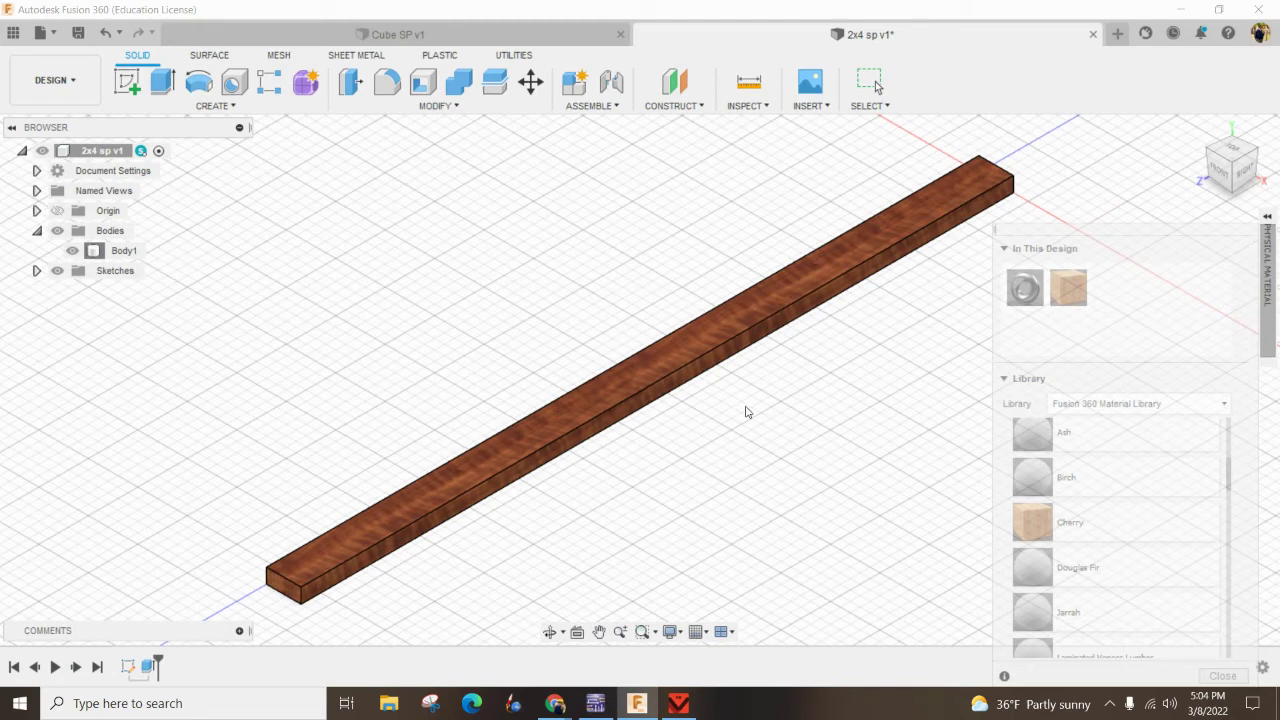
{"action": "left_click", "coordinate": [1267, 220]}
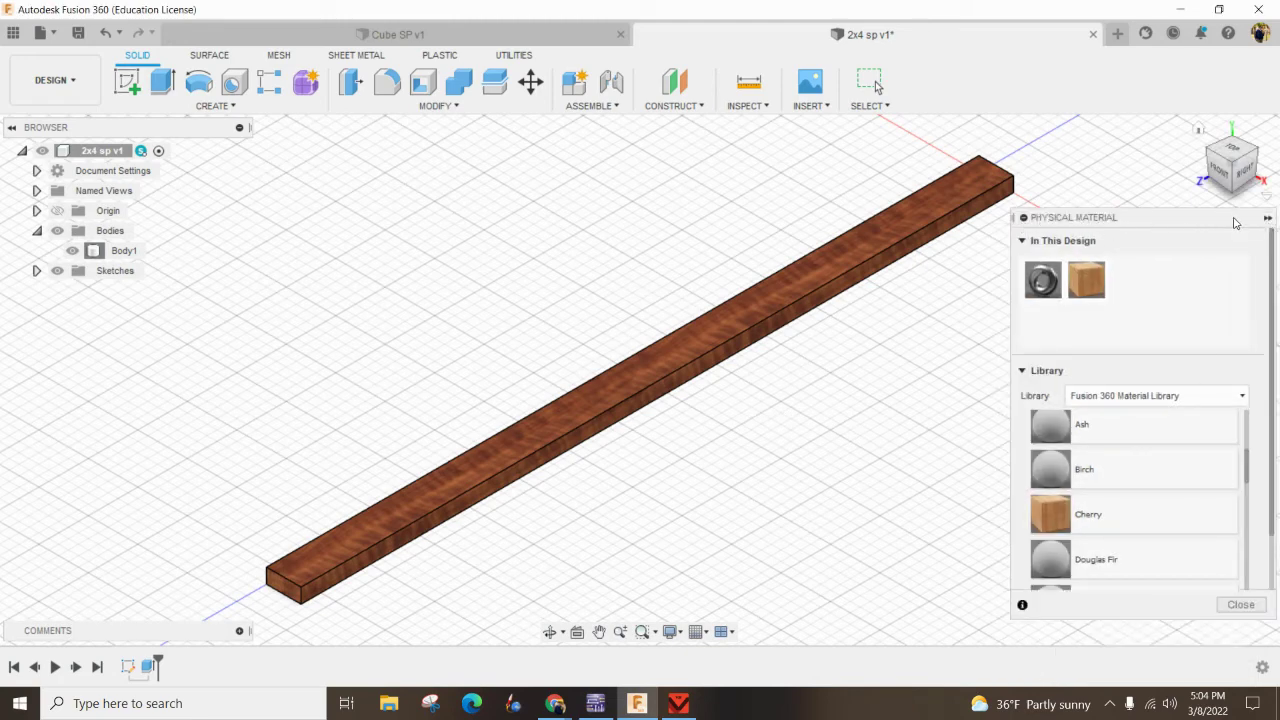
{"action": "left_click", "coordinate": [1266, 218]}
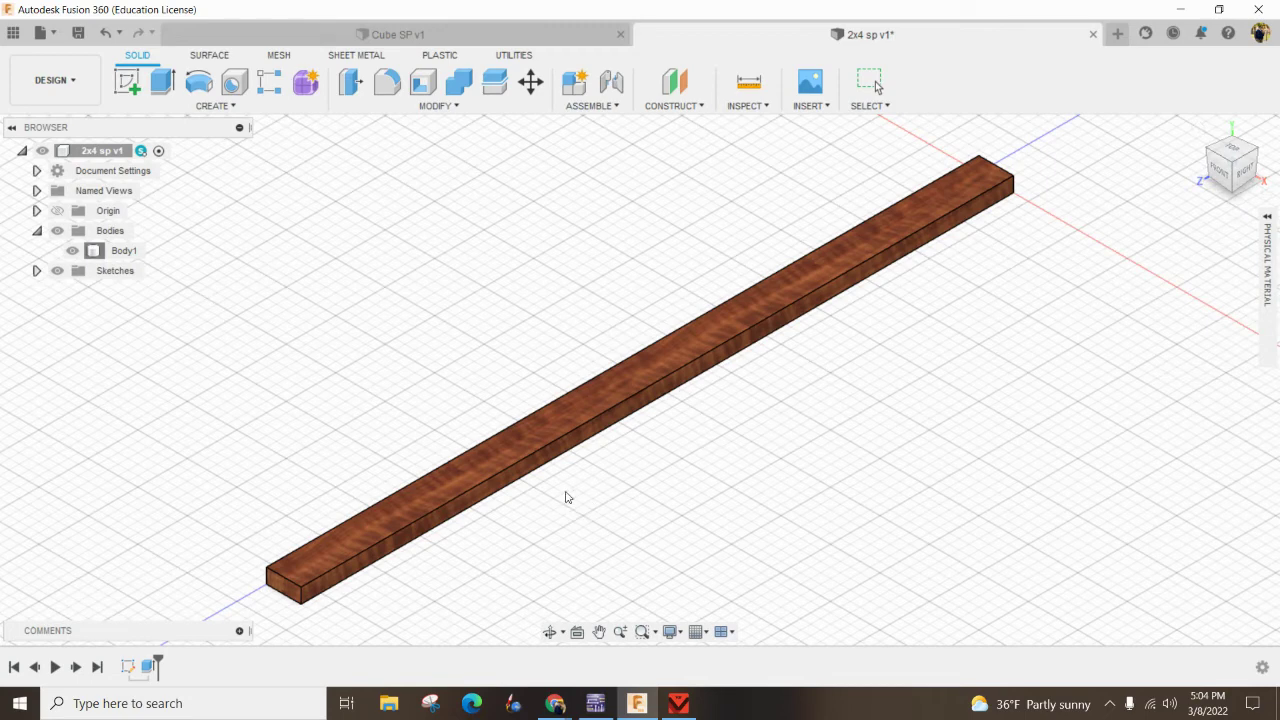
Collapse Bodies, orbit and Look At the board's long face, then return Home
{"action": "left_click", "coordinate": [37, 231]}
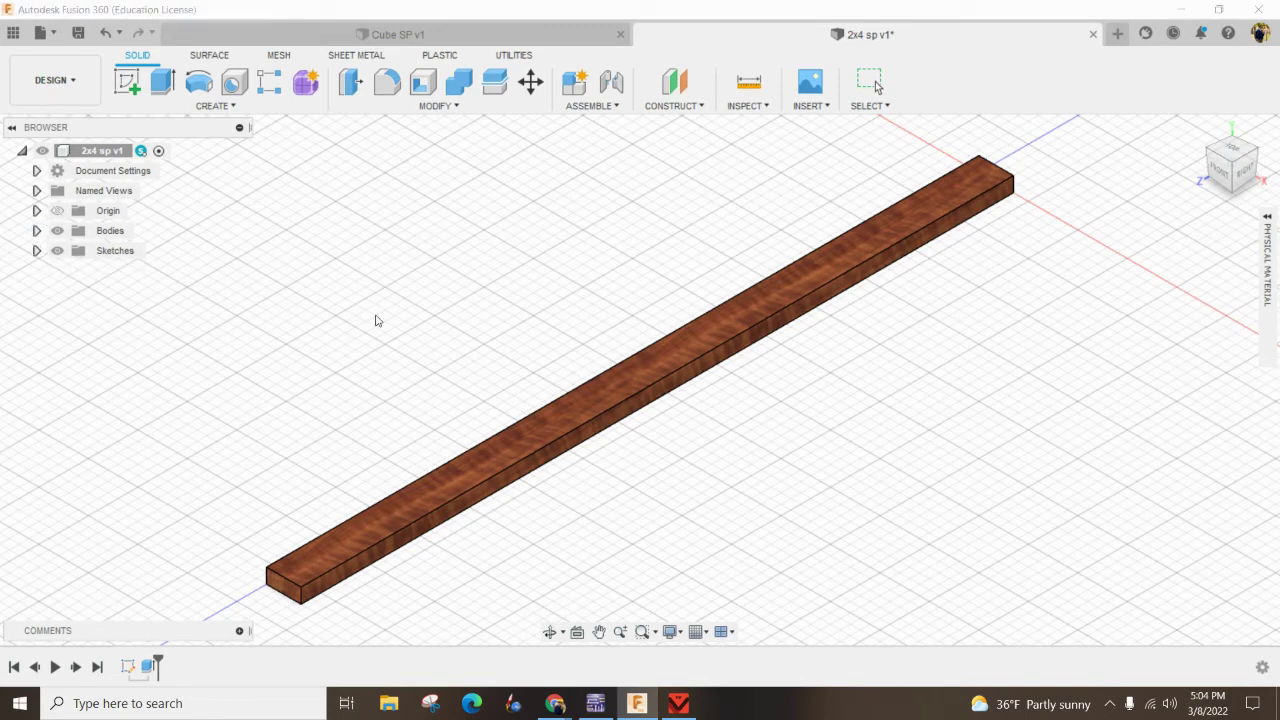
{"action": "left_click", "coordinate": [550, 634]}
{"action": "mouse_move", "coordinate": [594, 486]}
{"action": "left_mouse_down"}
{"action": "mouse_move", "coordinate": [574, 463]}
{"action": "mouse_move", "coordinate": [600, 482]}
{"action": "left_mouse_up"}
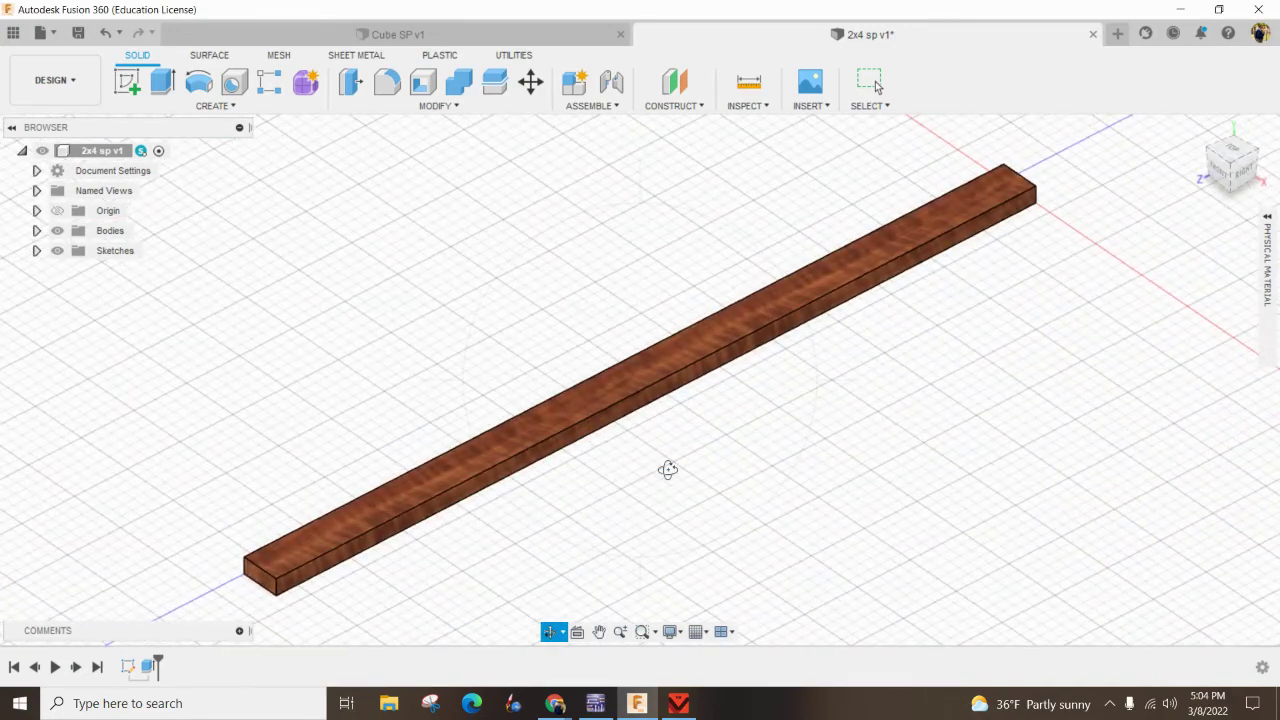
{"action": "key", "text": "Escape"}
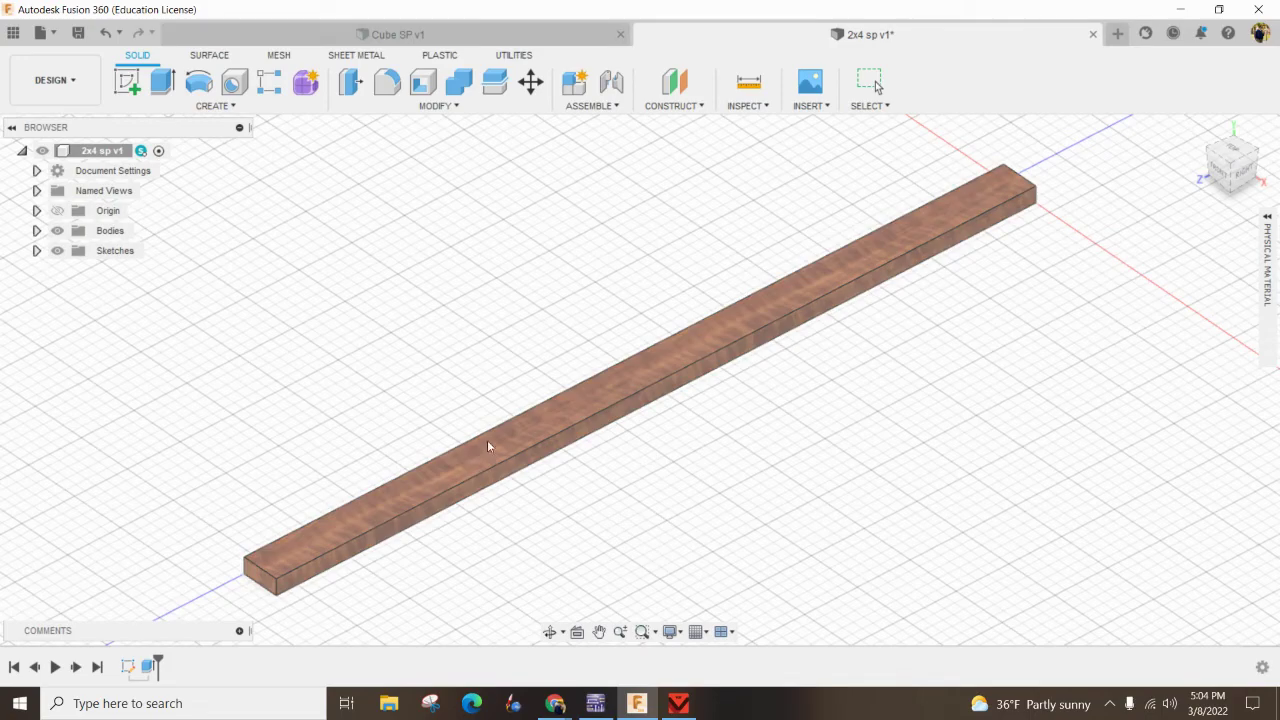
{"action": "mouse_move", "coordinate": [508, 360]}
{"action": "middle_mouse_down", "text": "shift"}
{"action": "mouse_move", "coordinate": [539, 307]}
{"action": "mouse_move", "coordinate": [483, 320]}
{"action": "mouse_move", "coordinate": [509, 354]}
{"action": "mouse_move", "coordinate": [477, 346]}
{"action": "mouse_move", "coordinate": [485, 356]}
{"action": "middle_mouse_up", "text": "shift"}
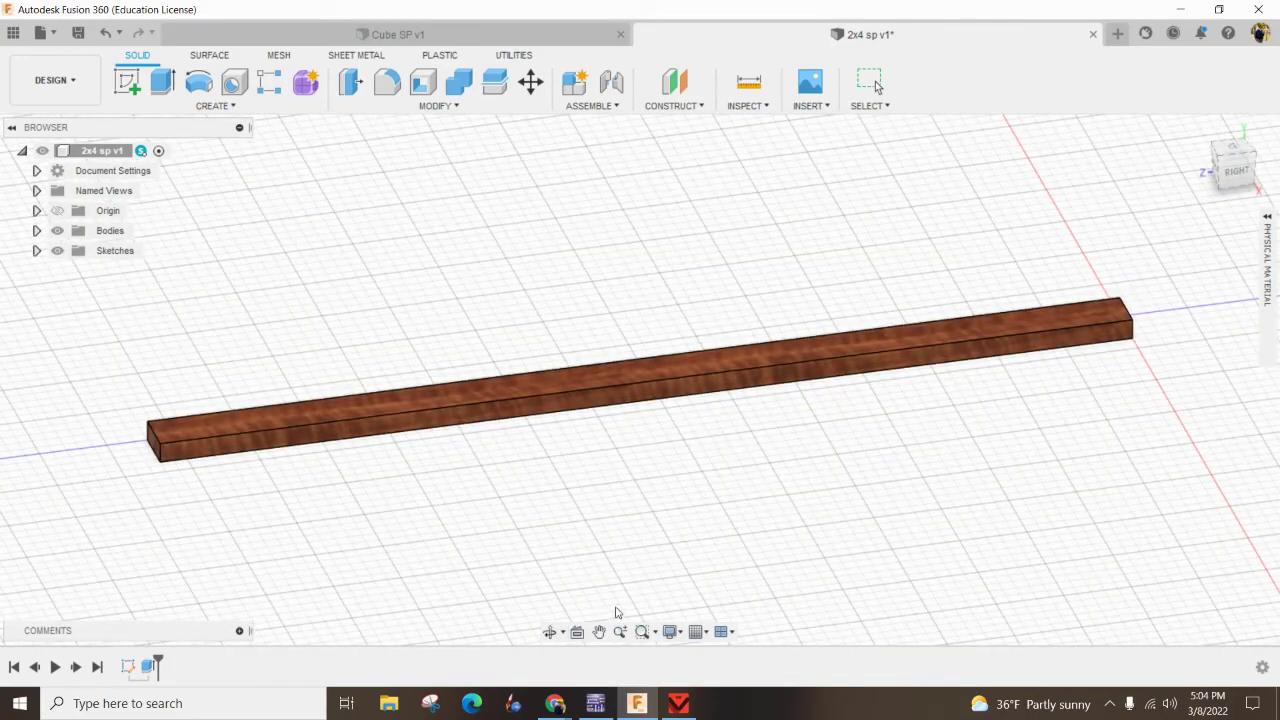
{"action": "left_click", "coordinate": [580, 637]}
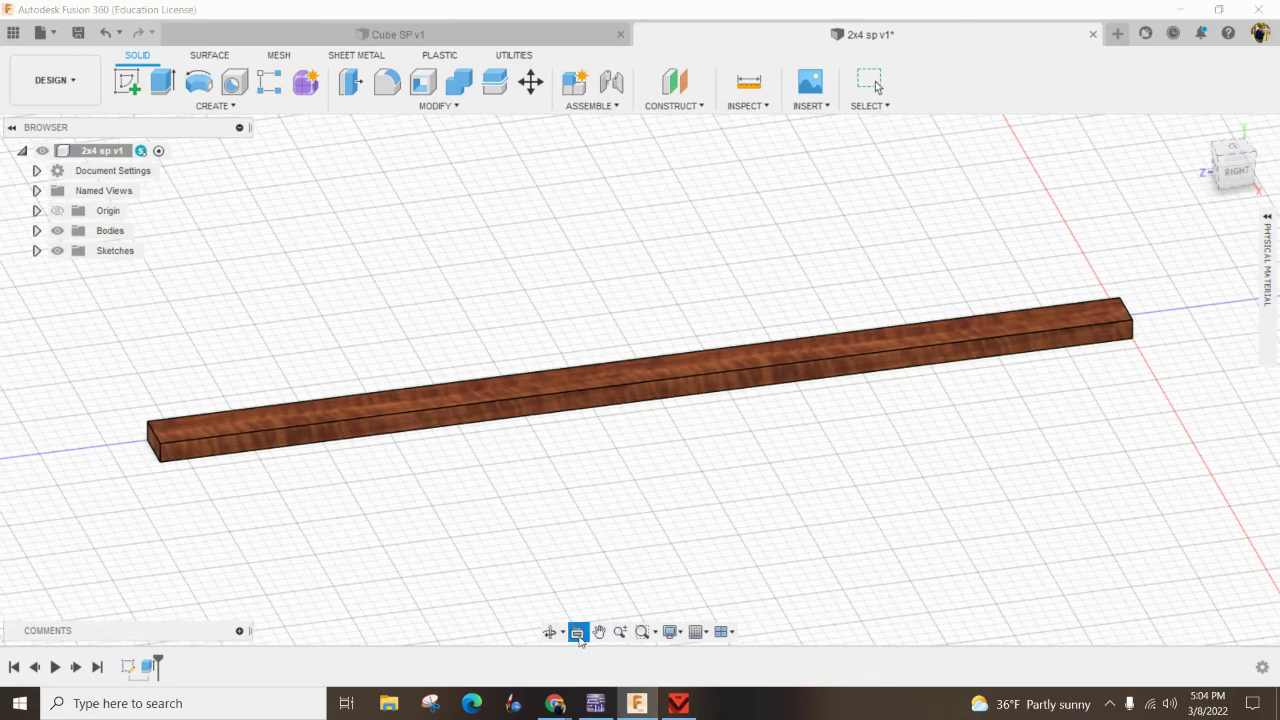
{"action": "left_click", "coordinate": [660, 403]}
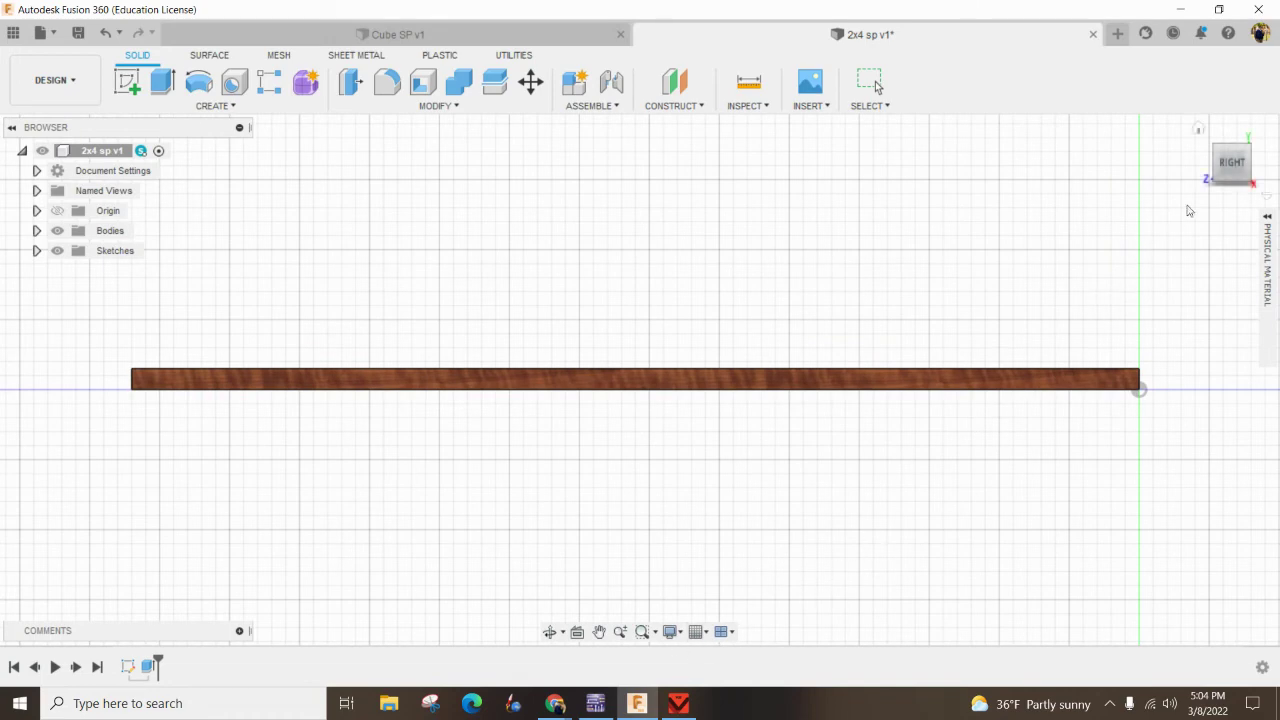
{"action": "left_click", "coordinate": [1199, 128]}
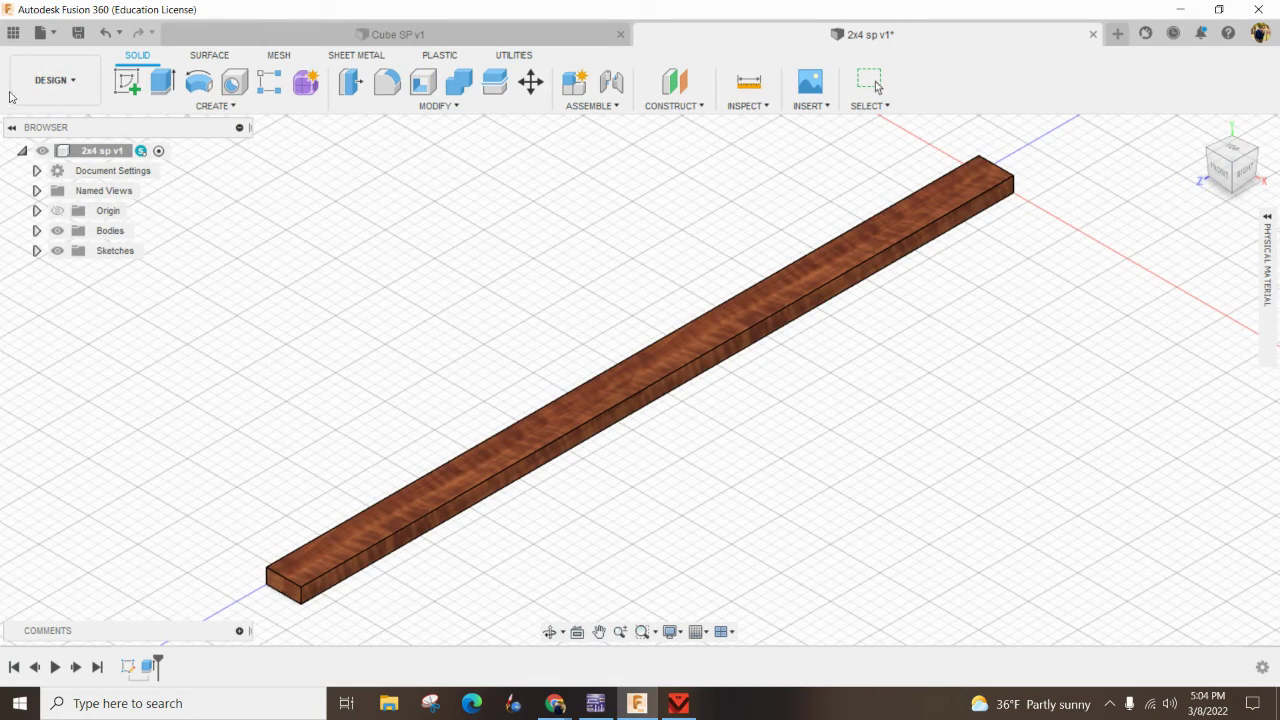
Save a new version of 2x4 sp, replacing the version description with a short label
{"action": "left_click", "coordinate": [50, 35]}
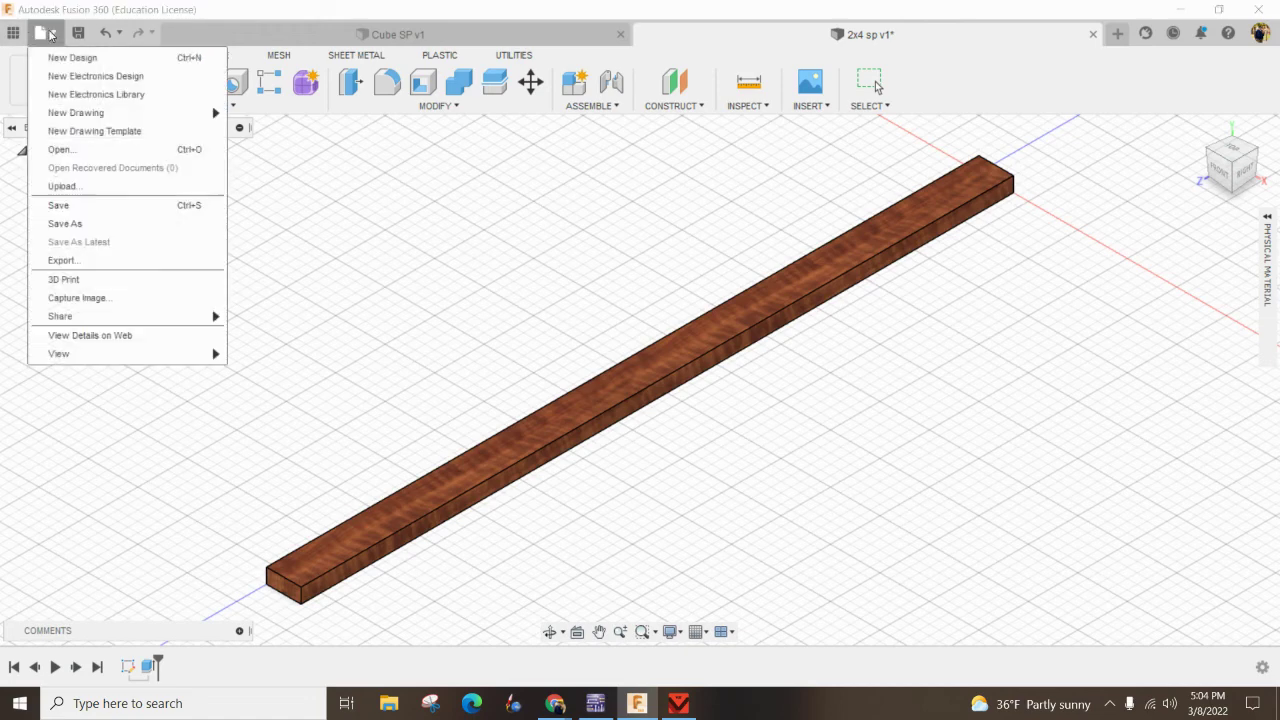
{"action": "left_click", "coordinate": [89, 207]}
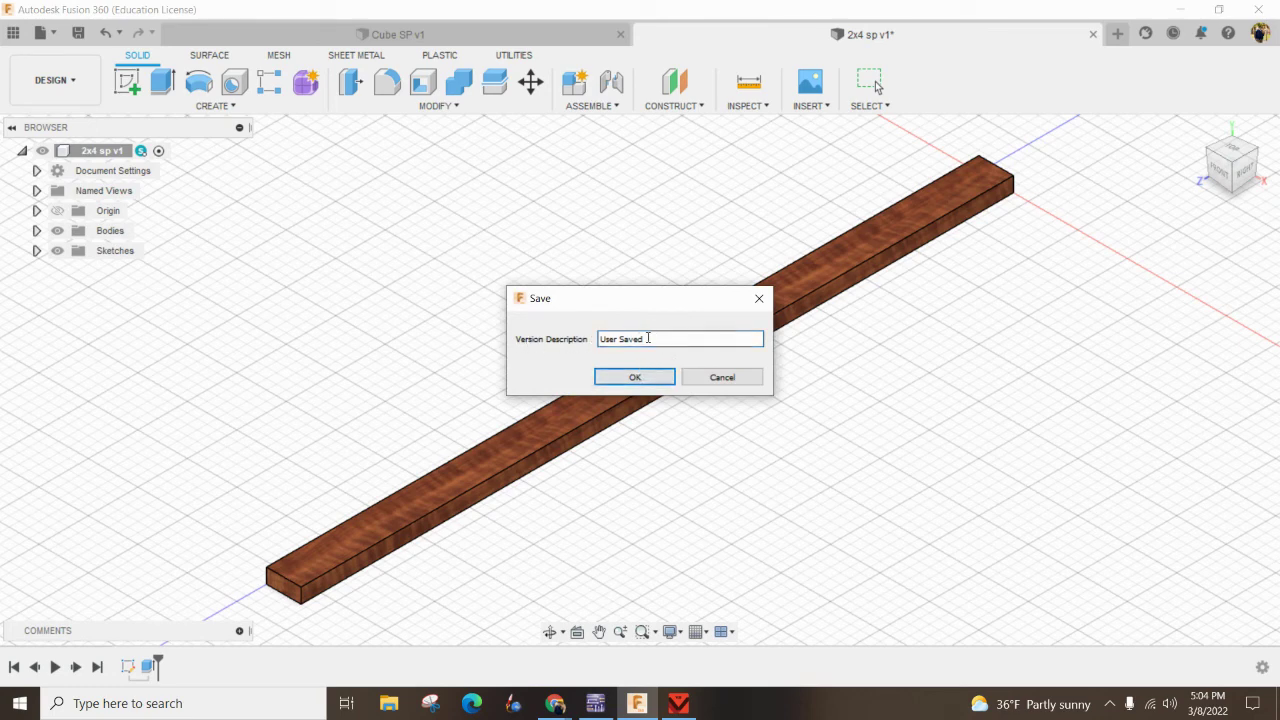
{"action": "left_click_drag", "start_coordinate": [648, 338], "coordinate": [574, 342]}
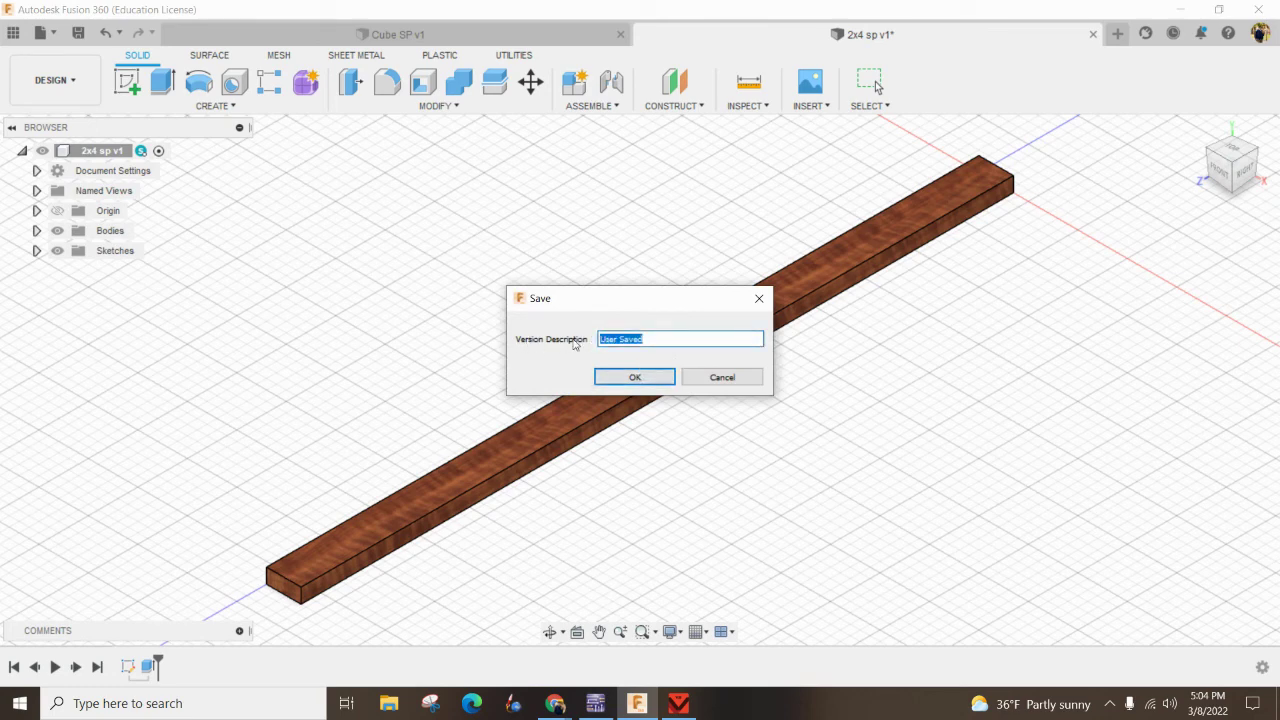
{"action": "type", "text": "v1"}
{"action": "left_click", "coordinate": [647, 378]}
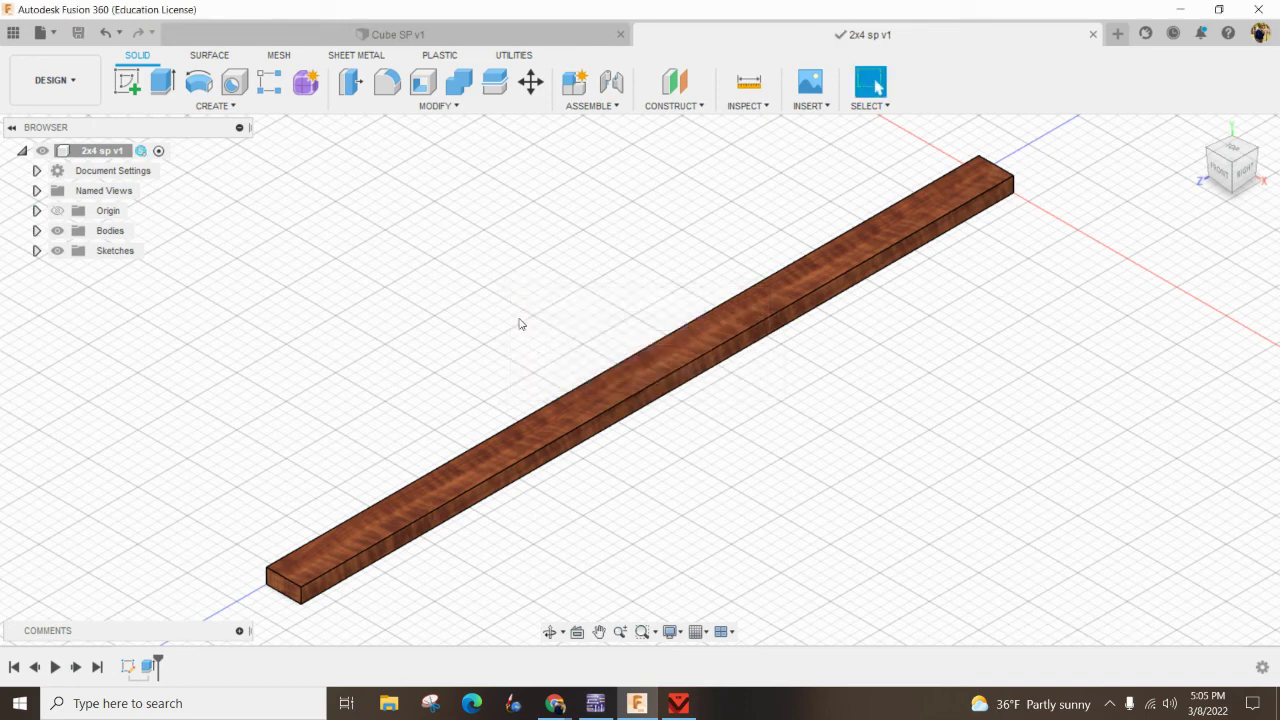